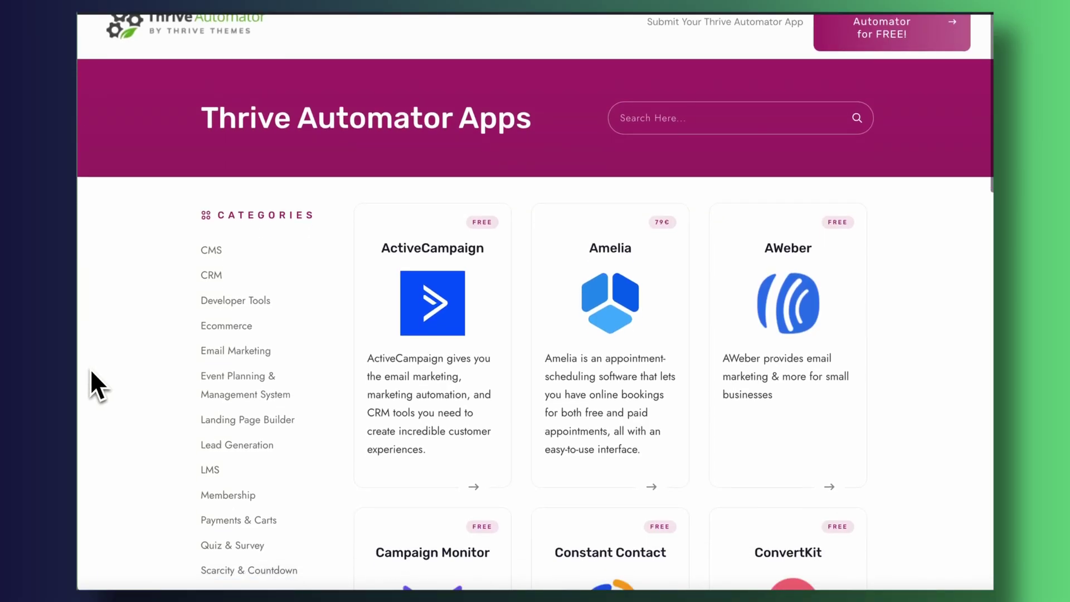
Browse the Email Marketing apps in the Thrive Automator directory and open the Payments & Carts category
scroll(96, 382, down, 1)
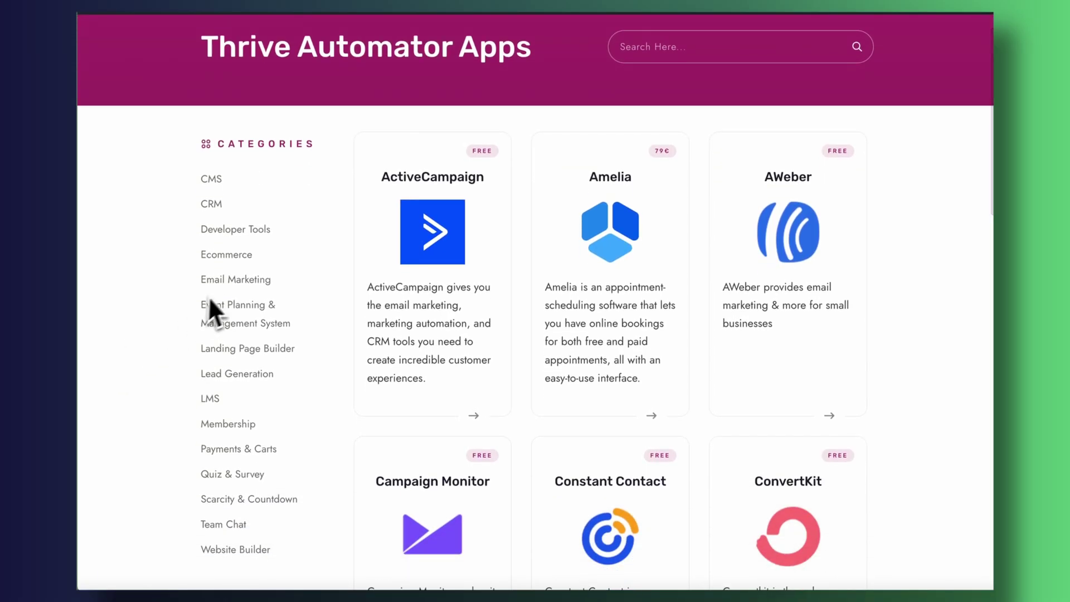
click(226, 279)
scroll(229, 334, down, 3)
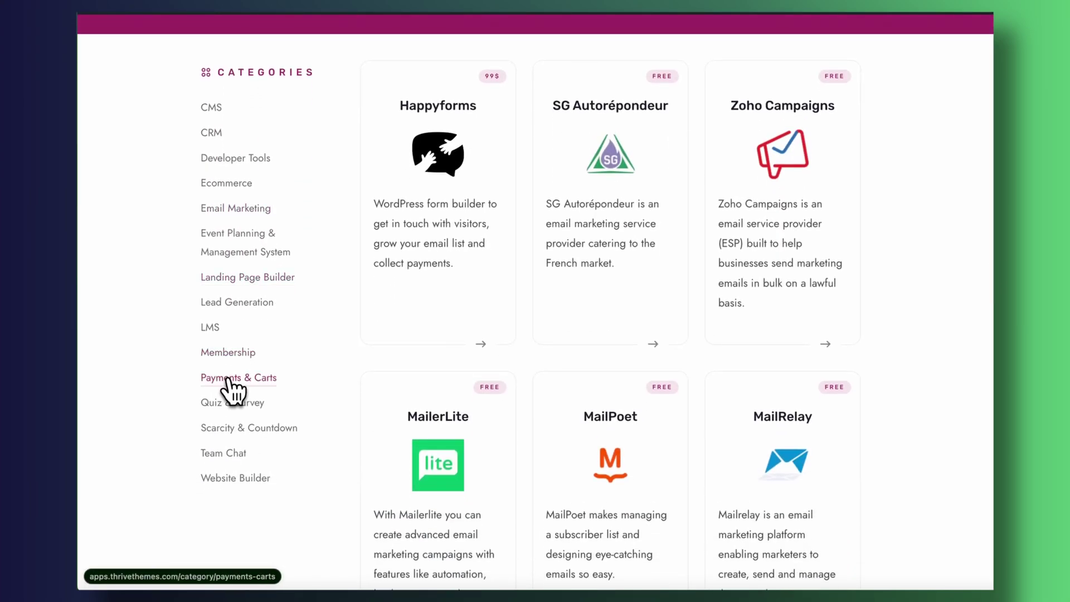
click(229, 383)
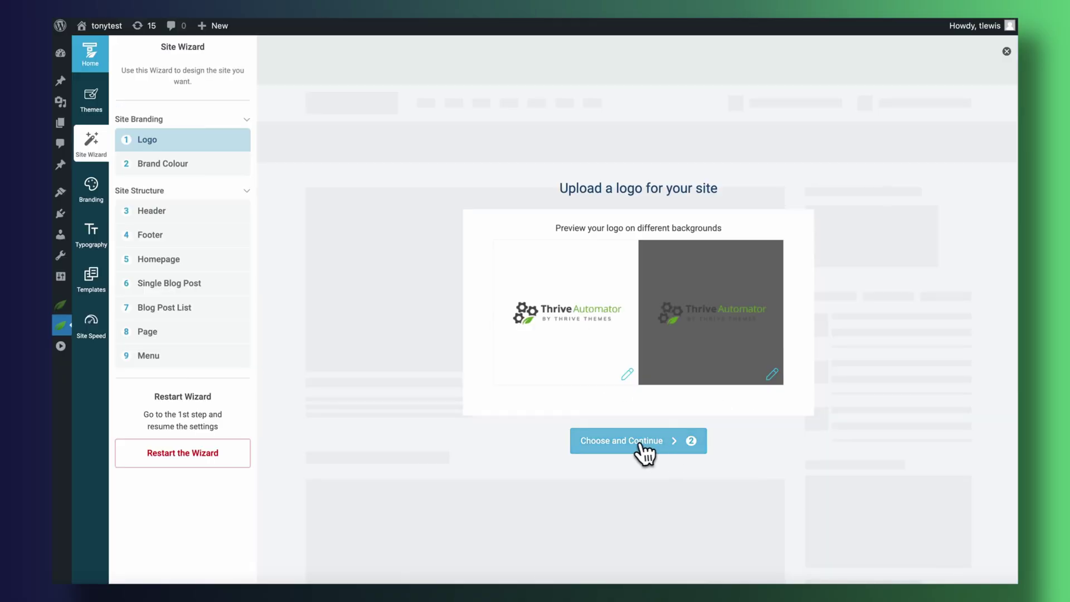
Accept the Thrive Automator logo in the site wizard and set the main brand colour to the sampled green
click(635, 441)
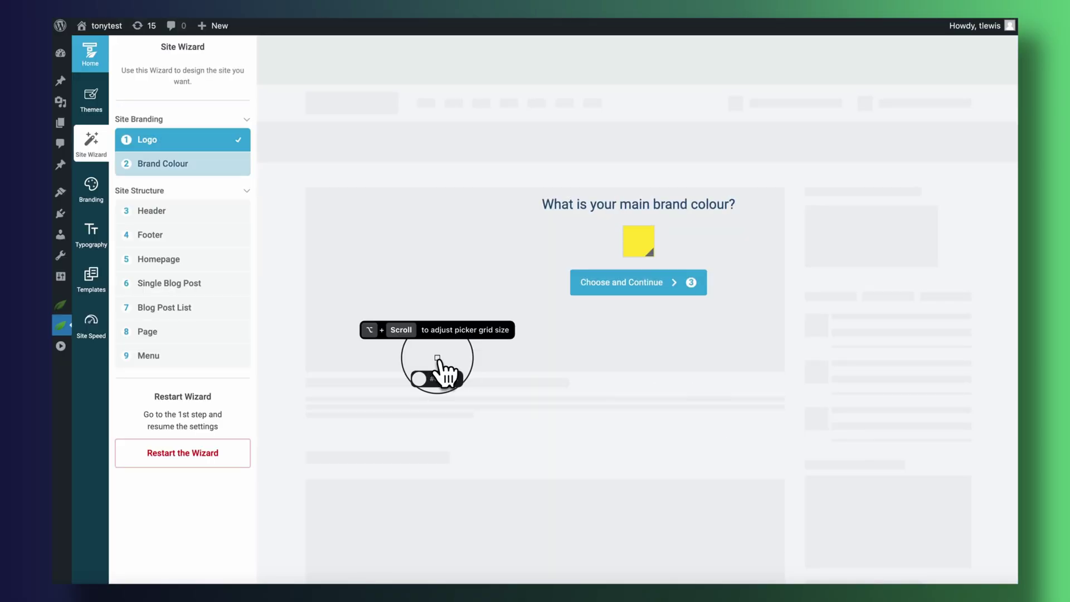
click(61, 325)
click(638, 241)
click(626, 432)
key(super+v)
key(Return)
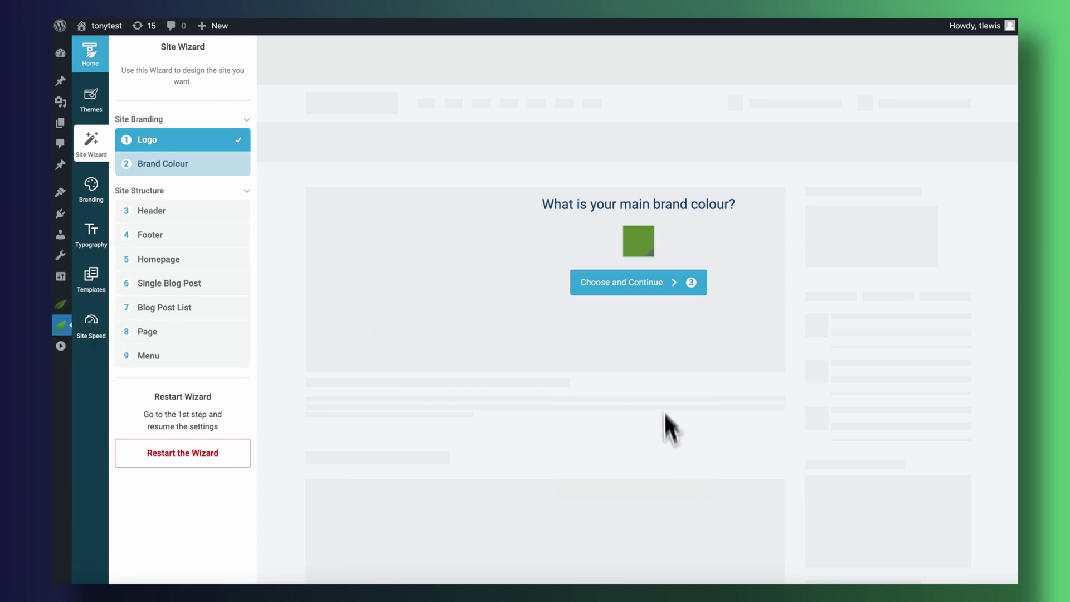
click(660, 286)
Choose a header template with the logo opposite the Nav #1 to Nav #4 links and continue to the footer
click(783, 174)
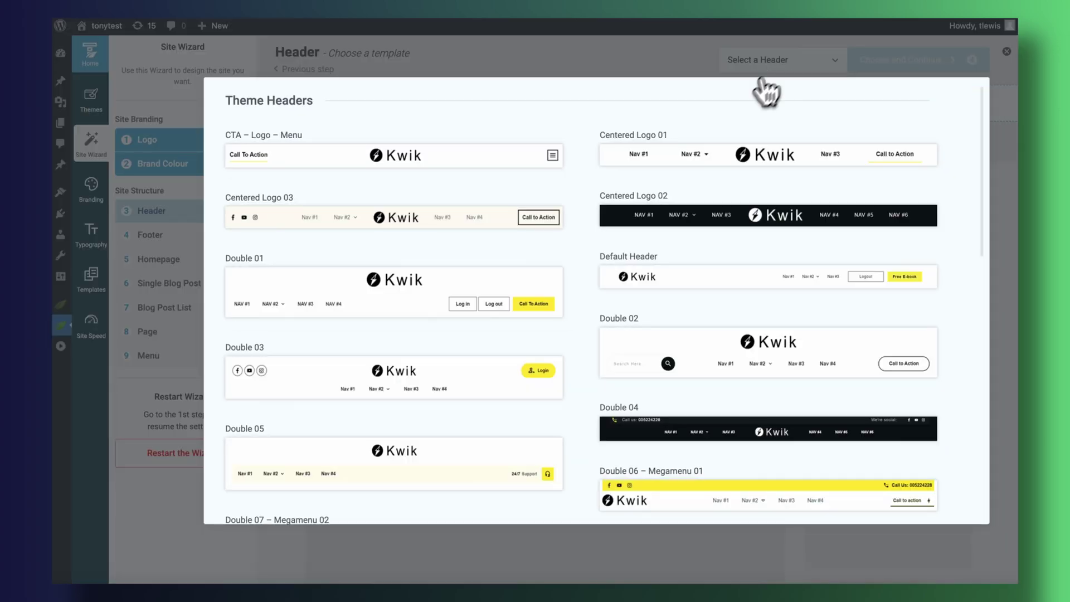
scroll(430, 335, down, 6)
click(410, 272)
click(896, 61)
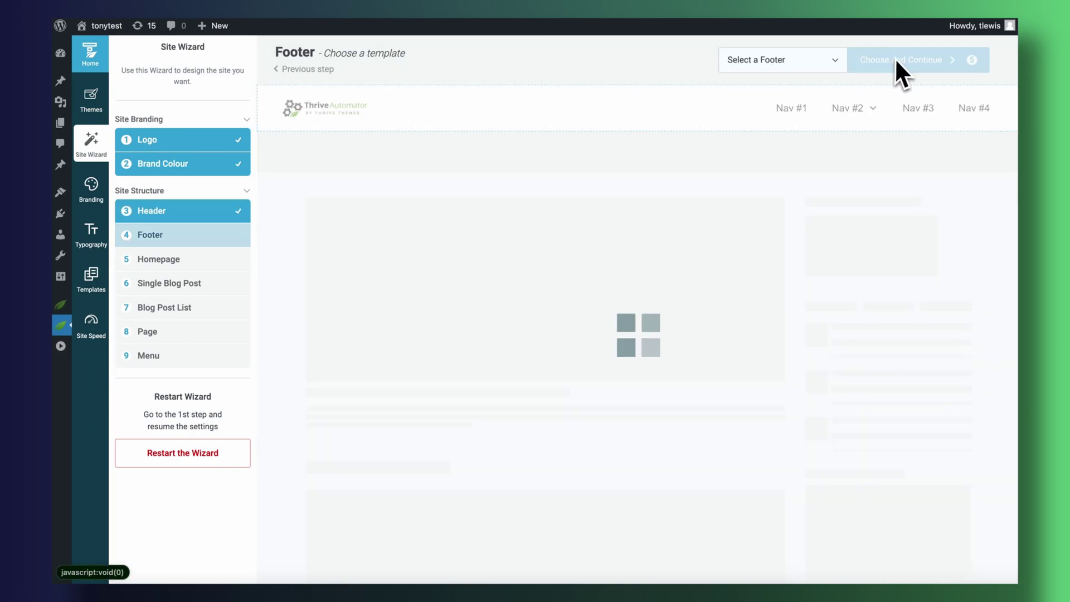
Select a footer template from the theme's footers and continue to the homepage choice
click(780, 99)
scroll(522, 279, down, 5)
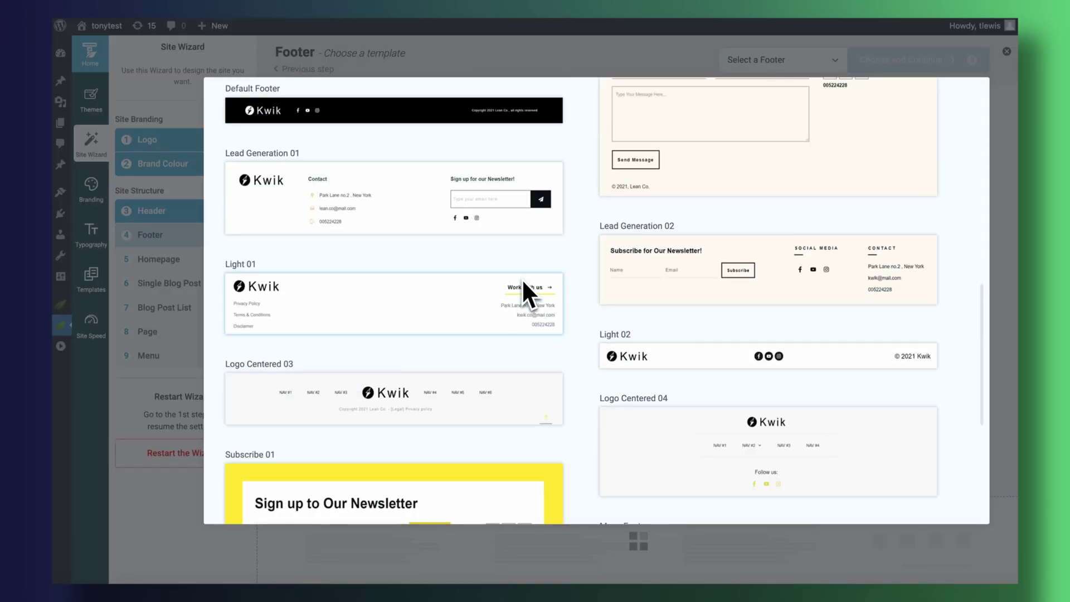
scroll(513, 289, down, 4)
click(502, 316)
click(864, 62)
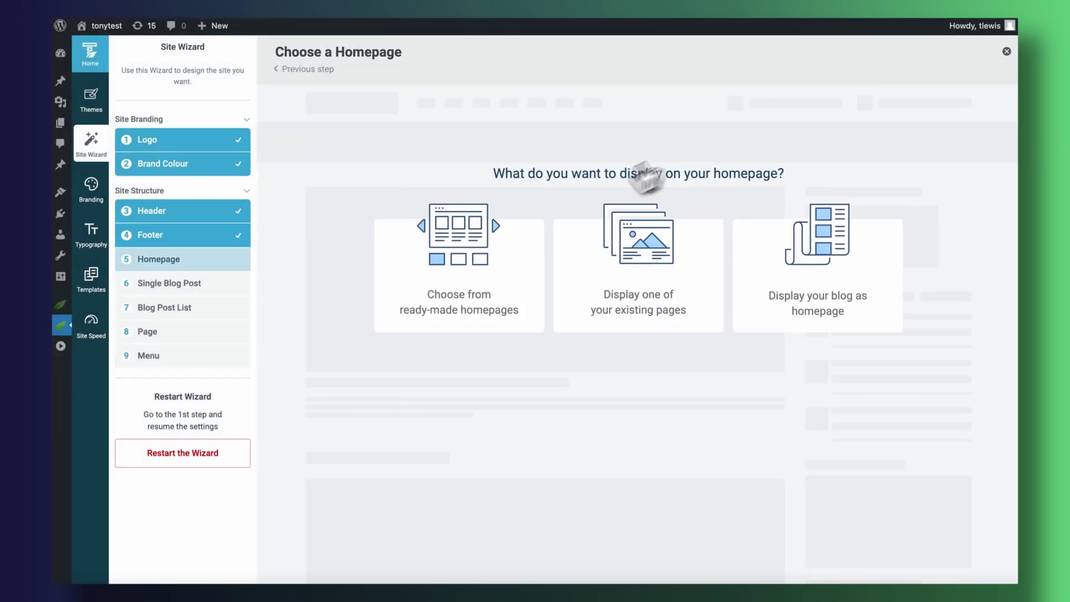
Opt for a ready-made homepage and look through the available homepage templates
click(496, 269)
click(742, 67)
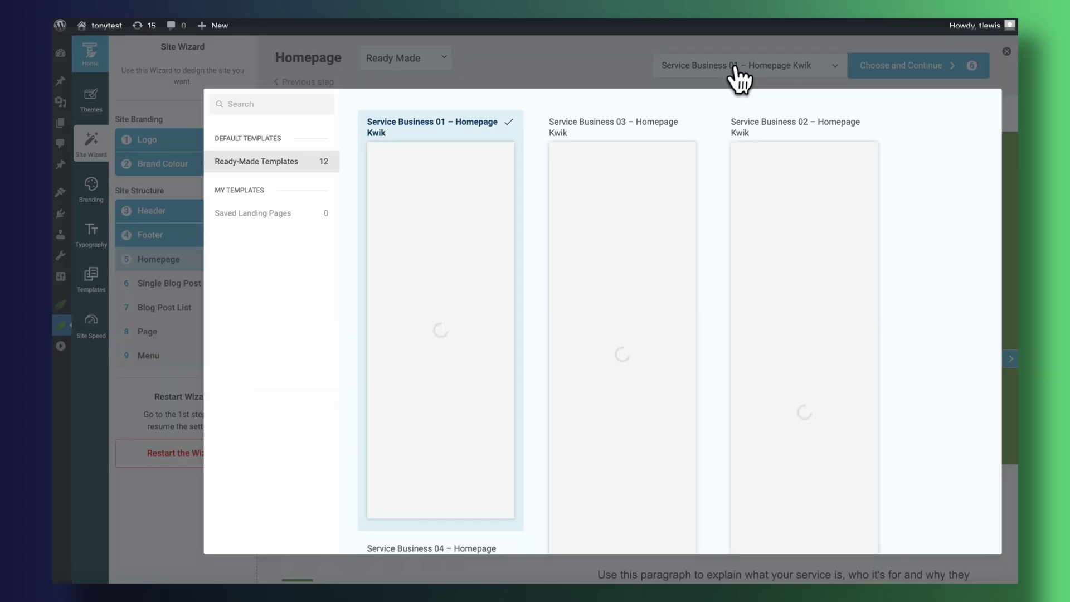
scroll(655, 341, down, 10)
scroll(668, 333, down, 5)
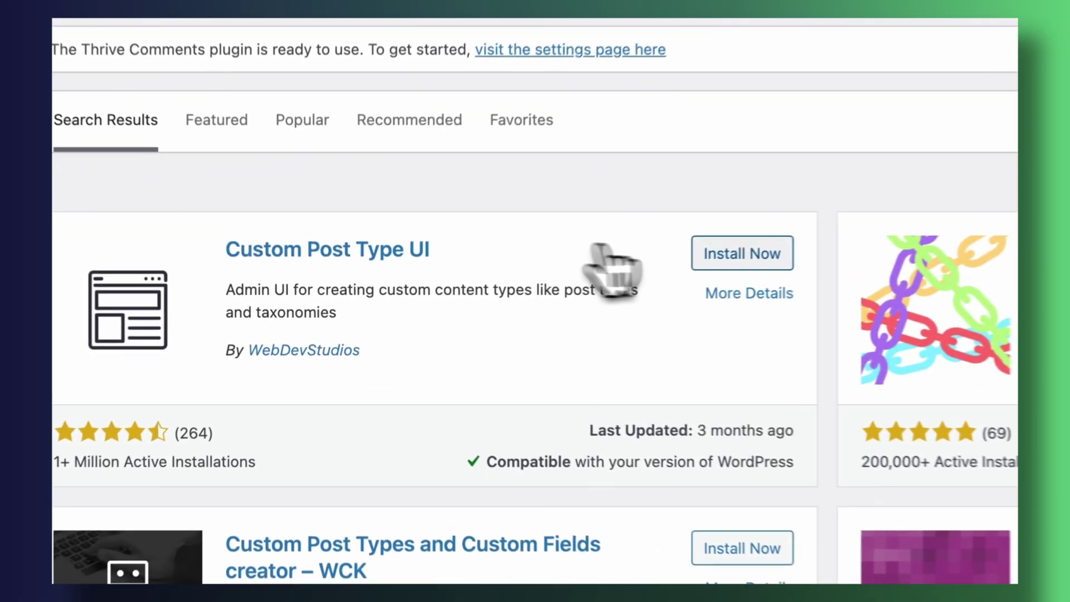
Install the Custom Post Type UI plugin by WebDevStudios
click(553, 301)
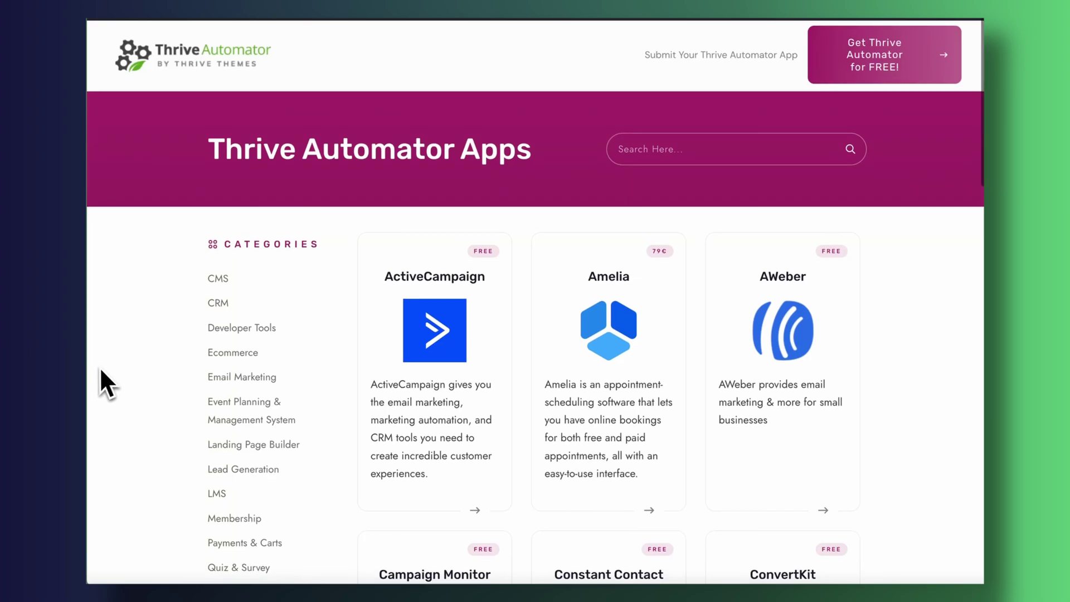
Review the Thrive Automator Apps directory, filtering it by Email Marketing and by Payments & Carts
scroll(99, 367, down, 2)
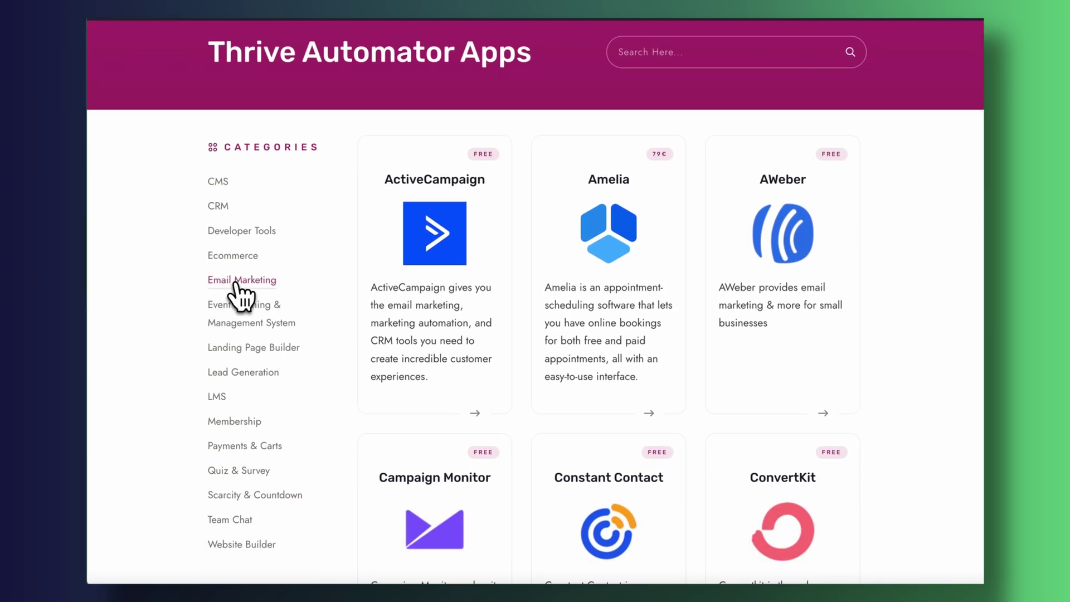
click(236, 282)
scroll(236, 346, down, 3)
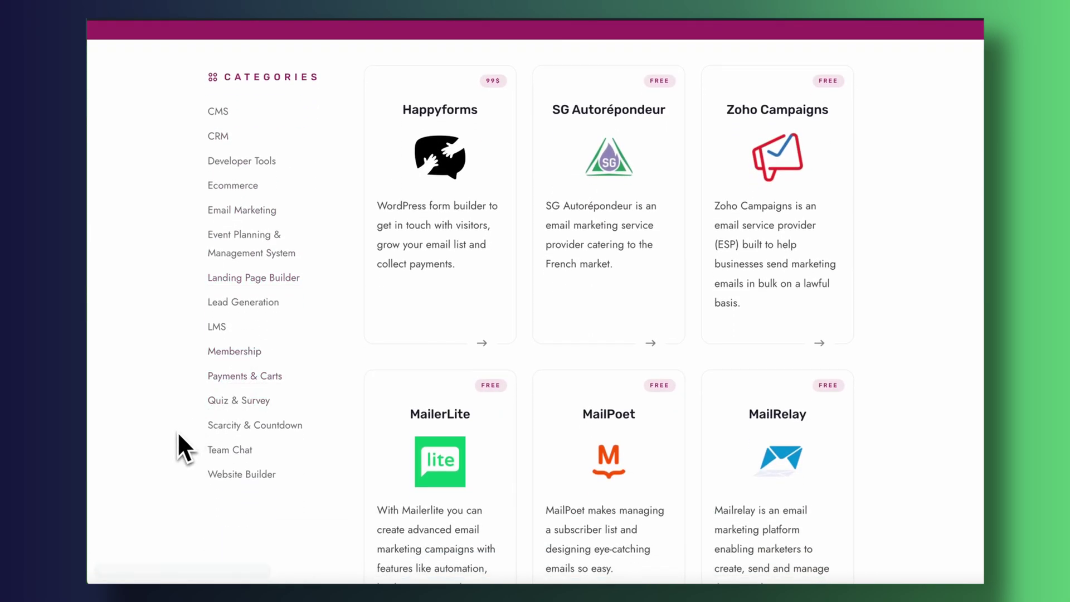
scroll(179, 433, down, 2)
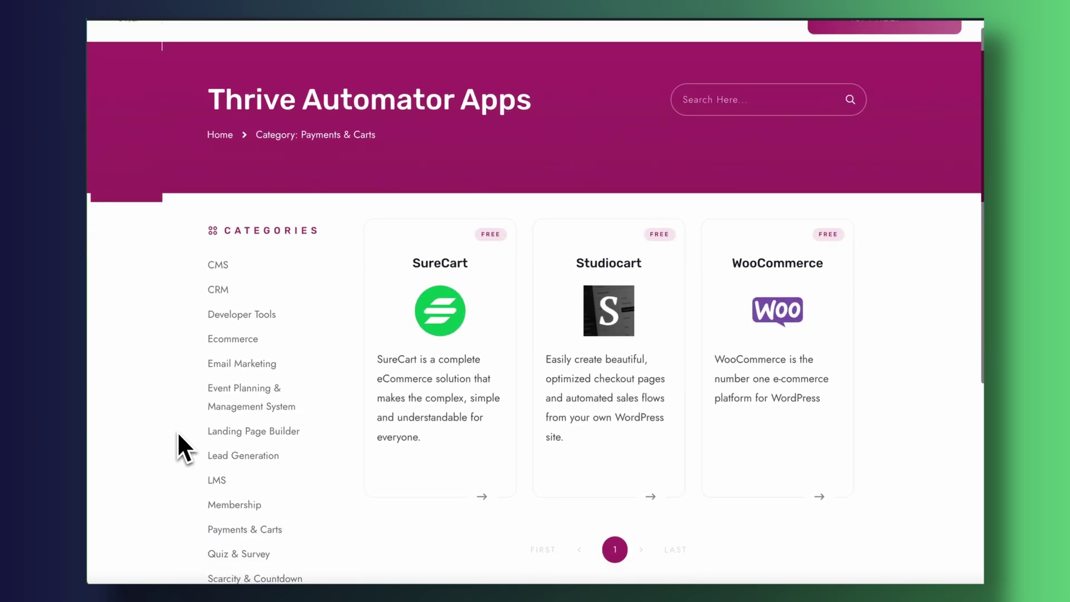
scroll(178, 432, down, 1)
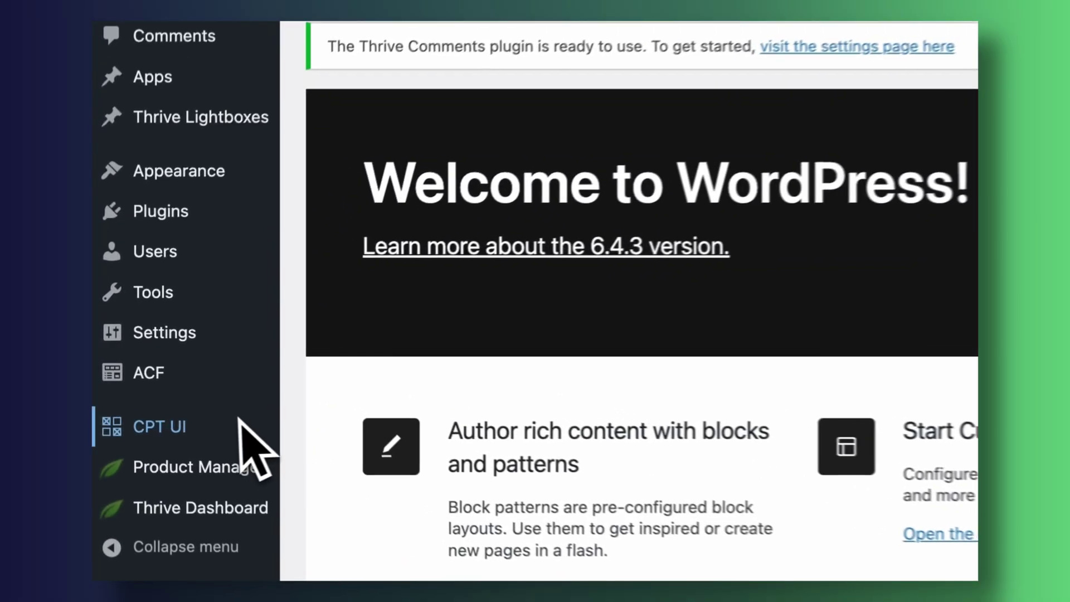
Start a new CPT UI post type with the slug "apps" and the plural label "Apps"
mouse_move(239, 426)
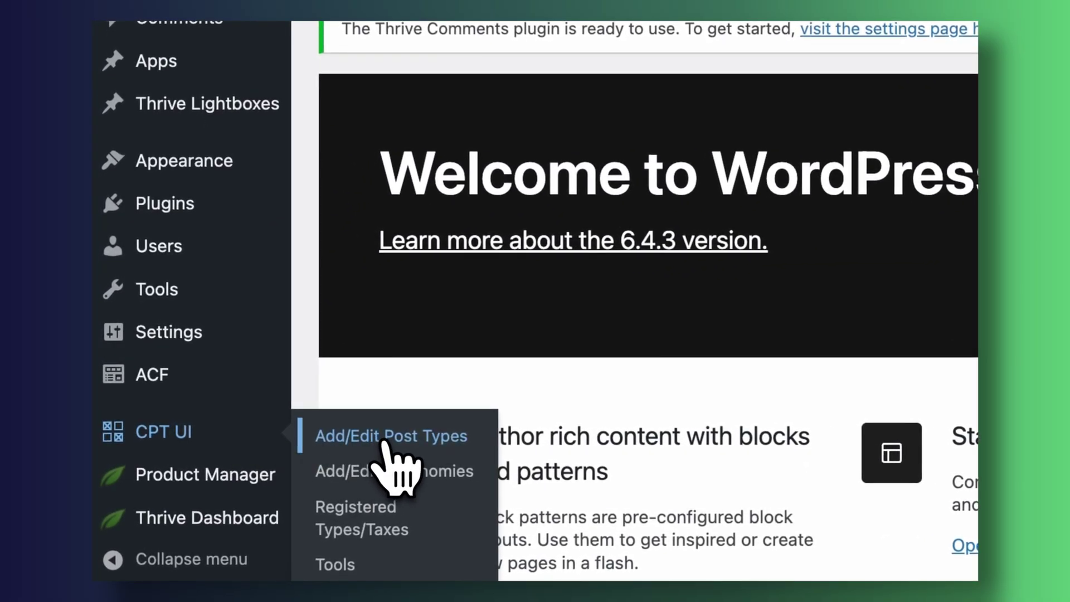
click(384, 442)
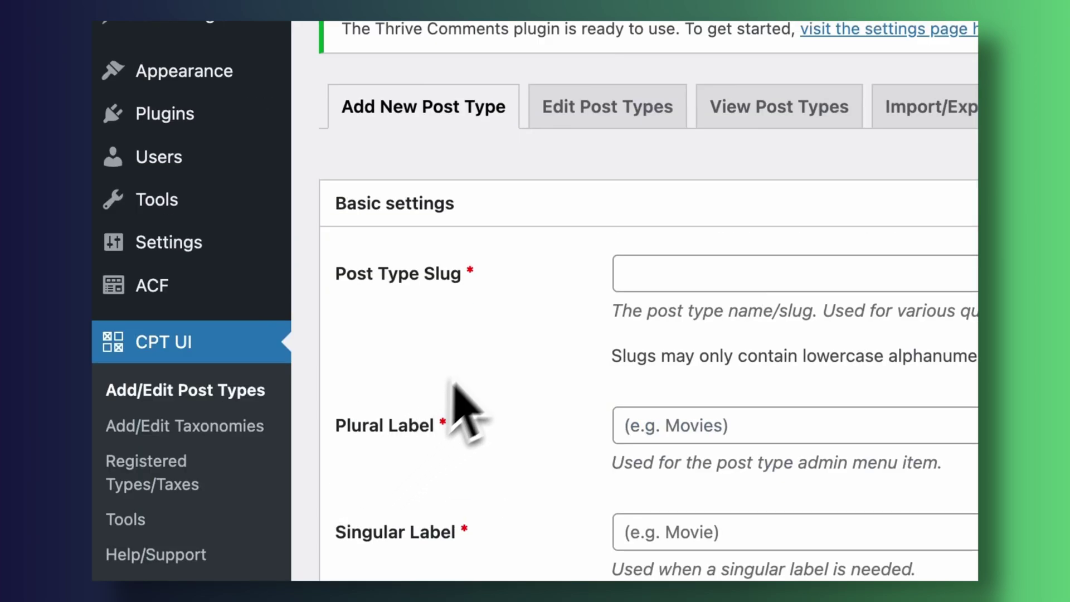
scroll(549, 334, down, 3)
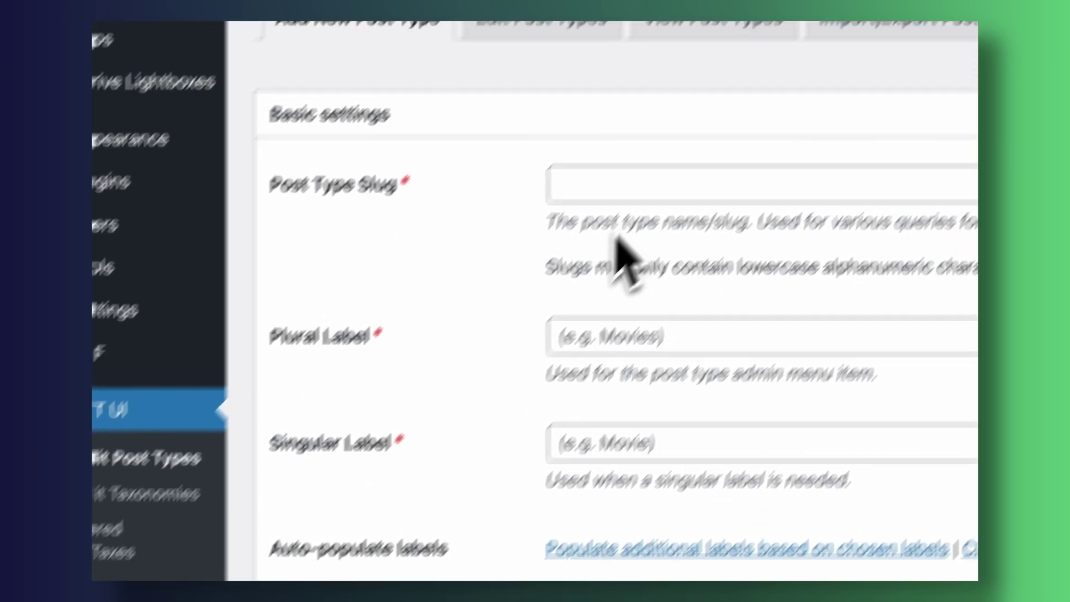
click(693, 129)
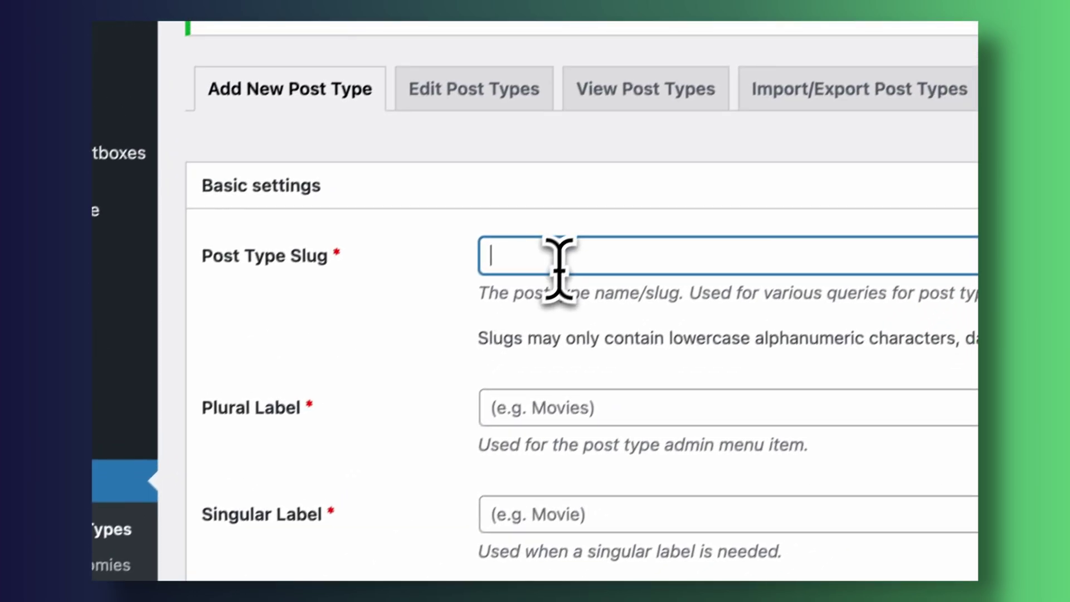
text(apps)
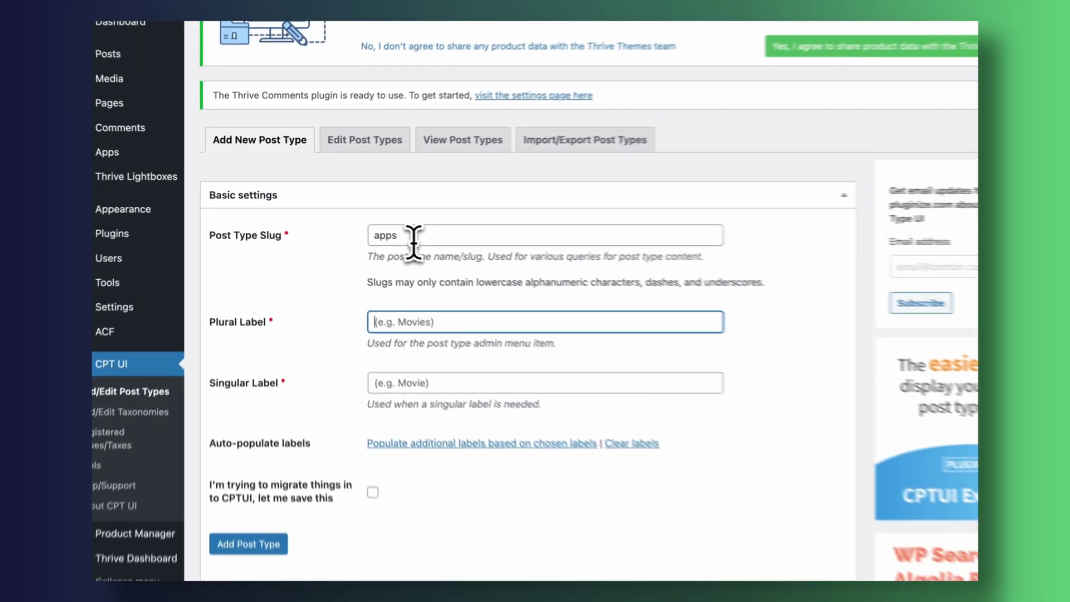
text(Apps)
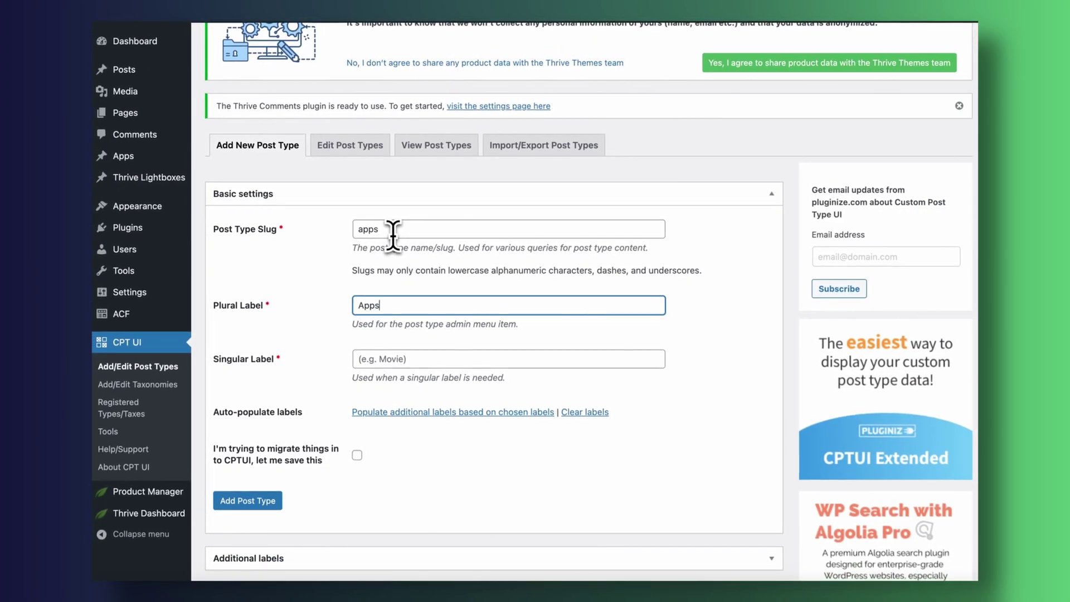
key(Tab)
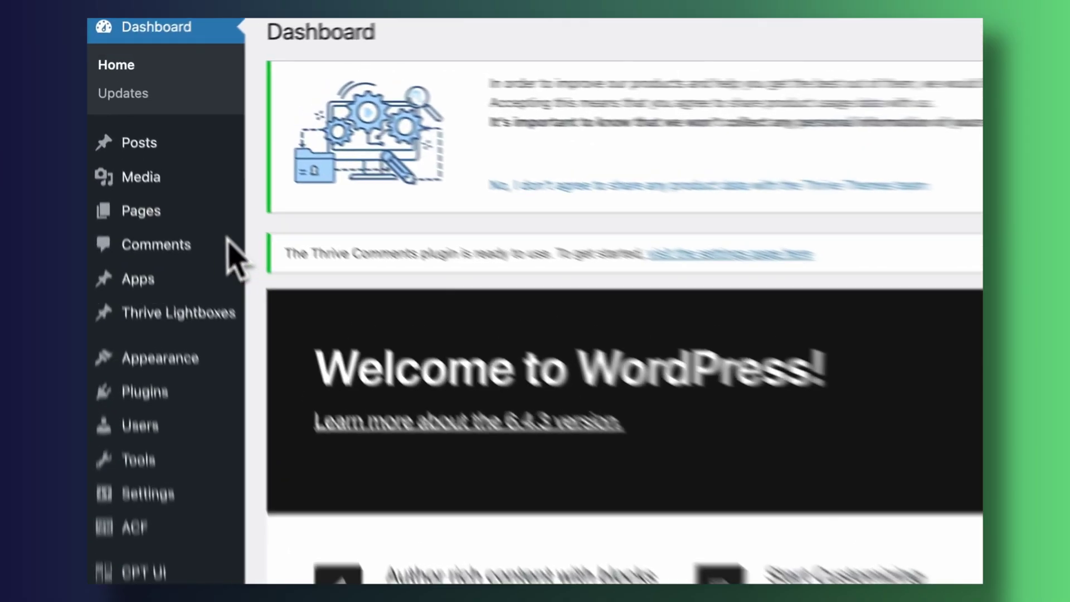
Open the Apps post type's section from the WordPress dashboard
mouse_move(150, 195)
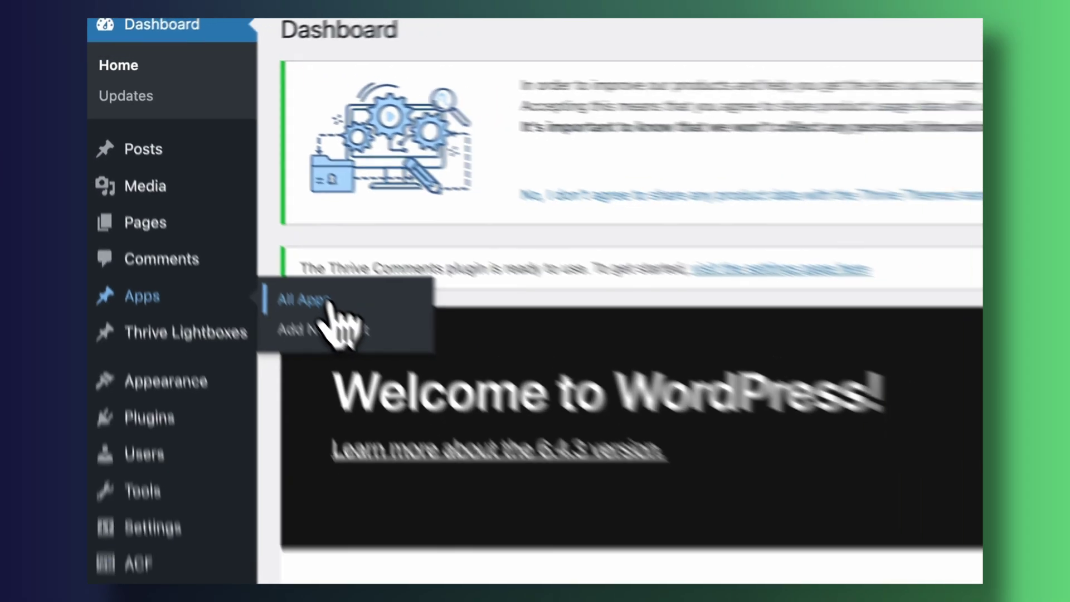
click(342, 342)
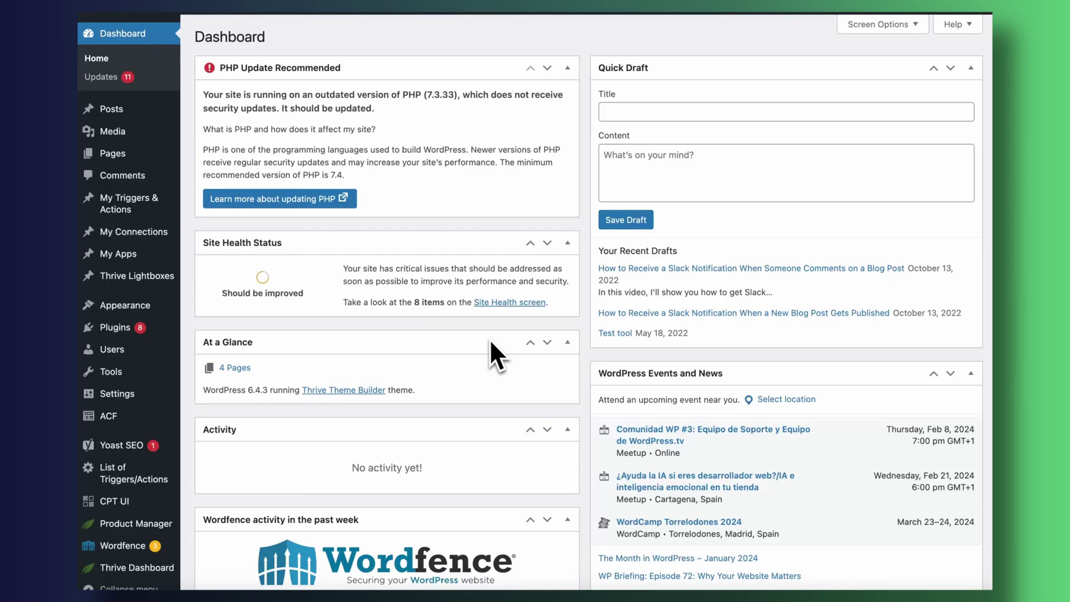
Open the categories of My Apps and review the list of existing app categories
mouse_move(167, 253)
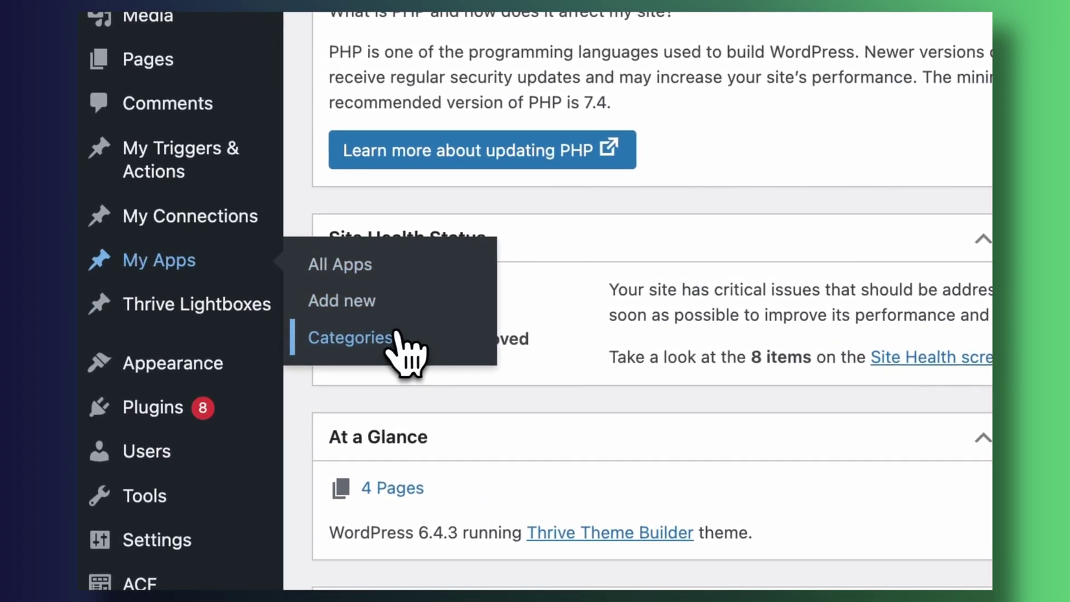
click(386, 336)
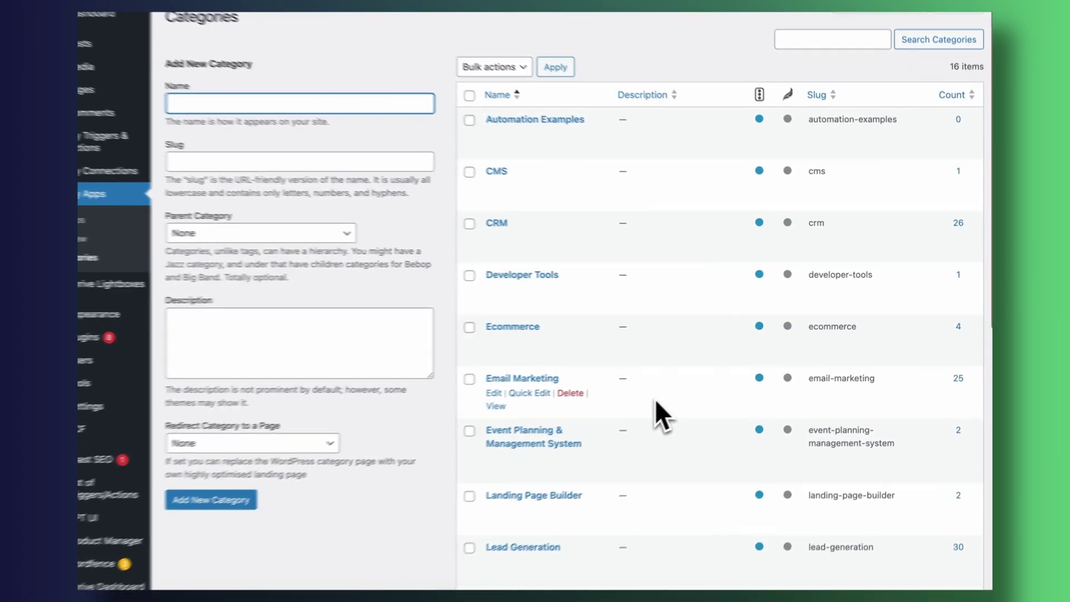
scroll(612, 435, down, 6)
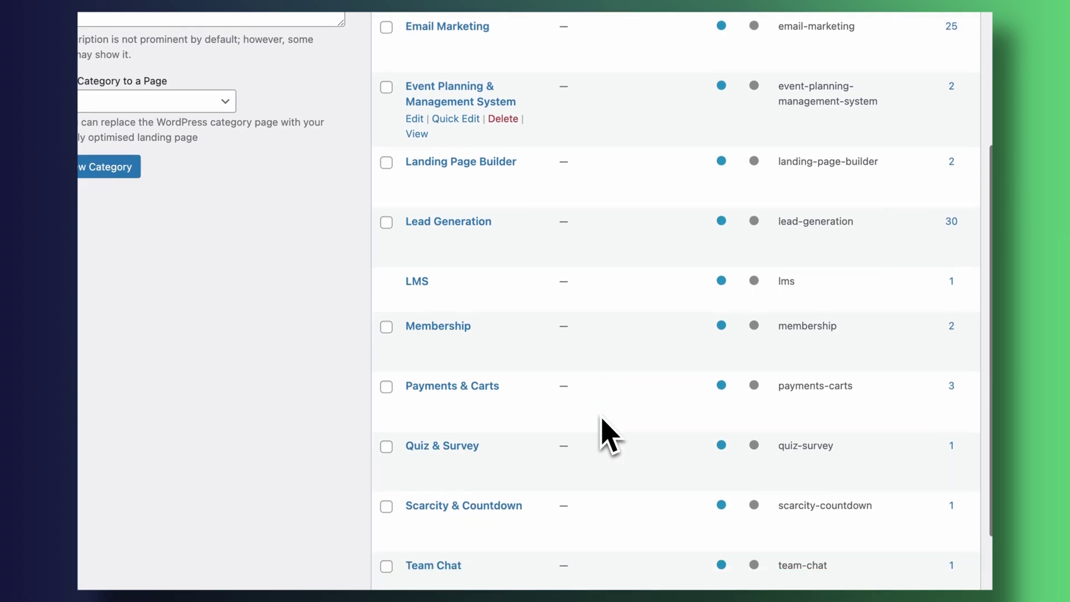
scroll(608, 436, up, 5)
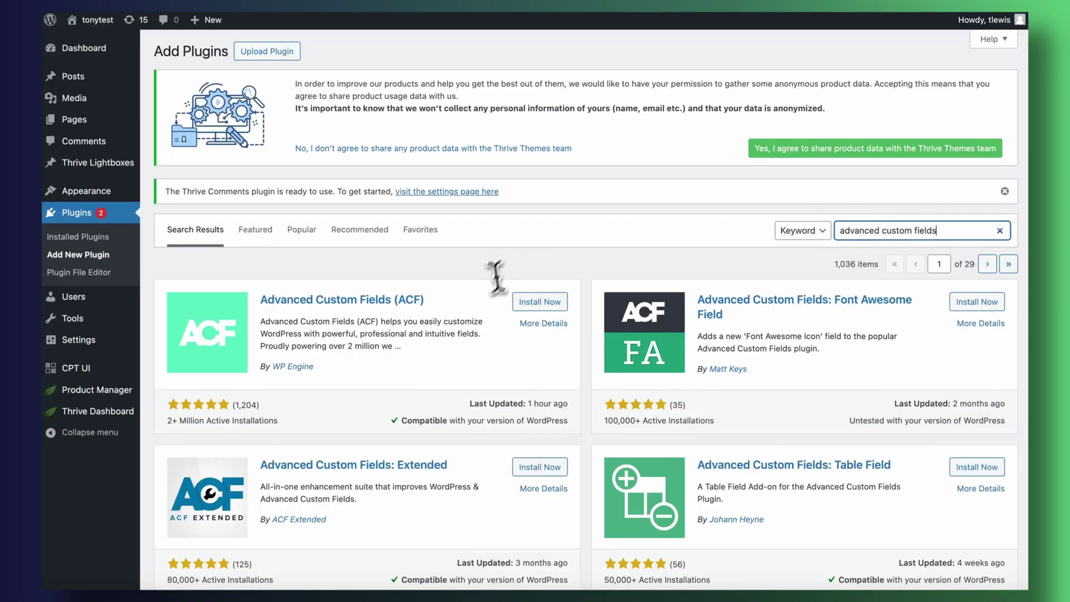
Install the Advanced Custom Fields (ACF) plugin by WP Engine
click(540, 302)
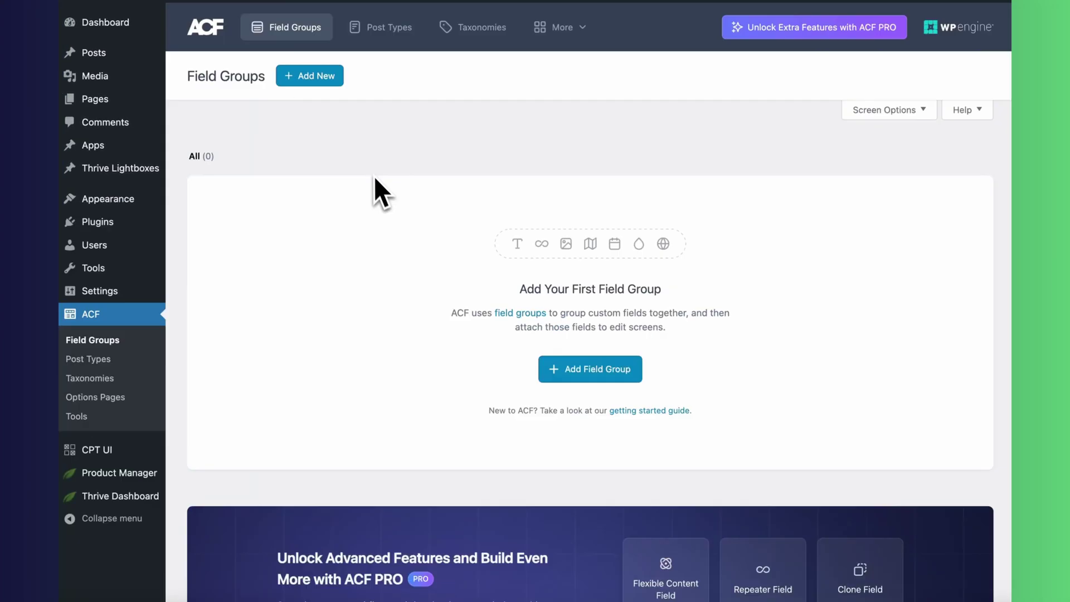
Create a field group titled "description" with a Text Area field labelled and named "description", defaulting to "Type in your app summary"
click(329, 84)
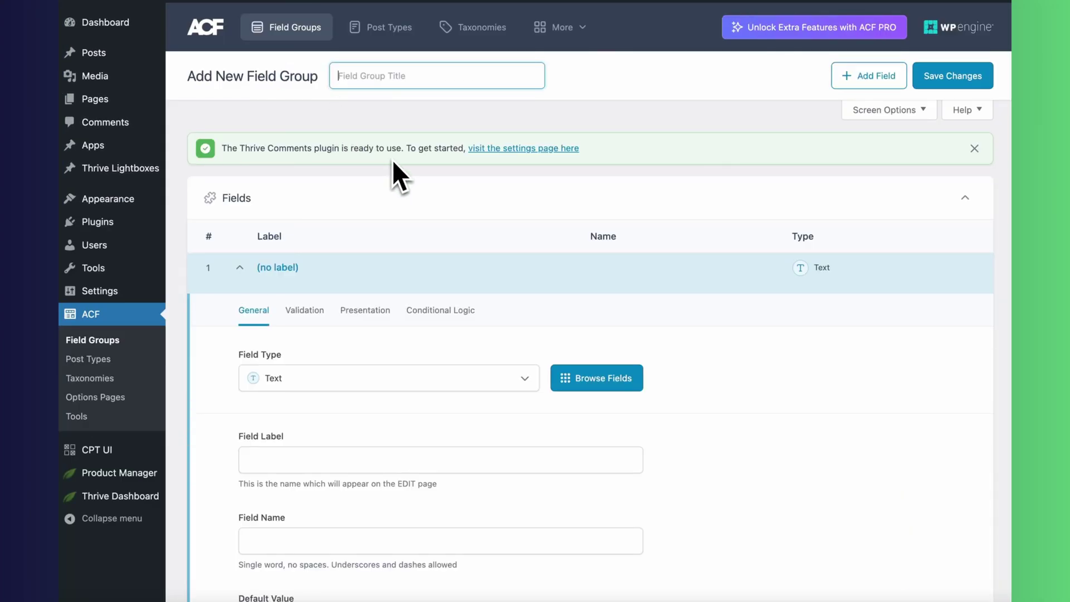
text(description)
click(352, 379)
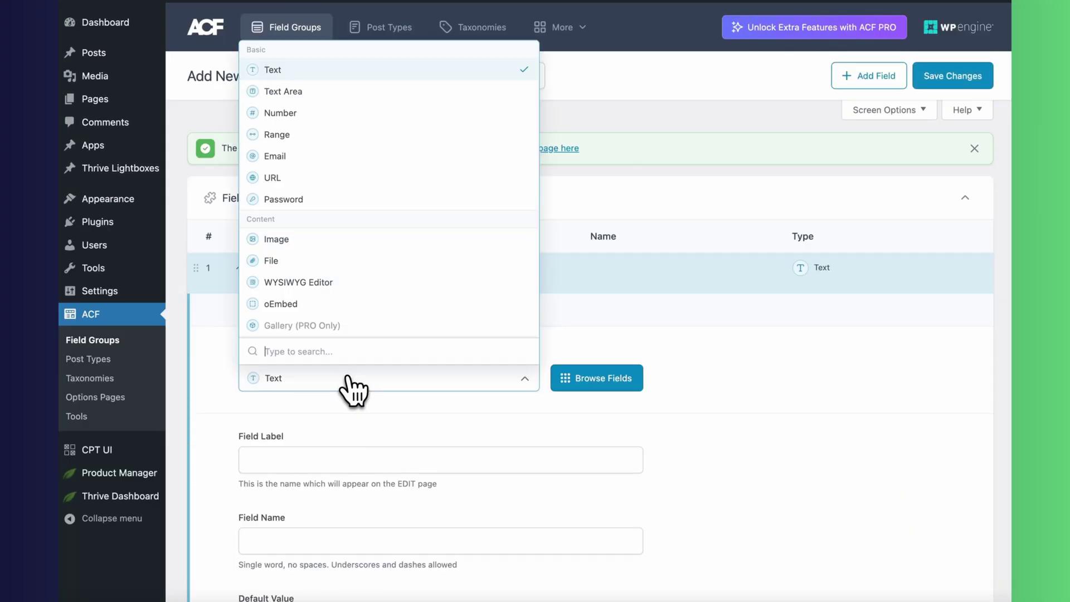
key(Up)
key(Return)
scroll(346, 223, down, 4)
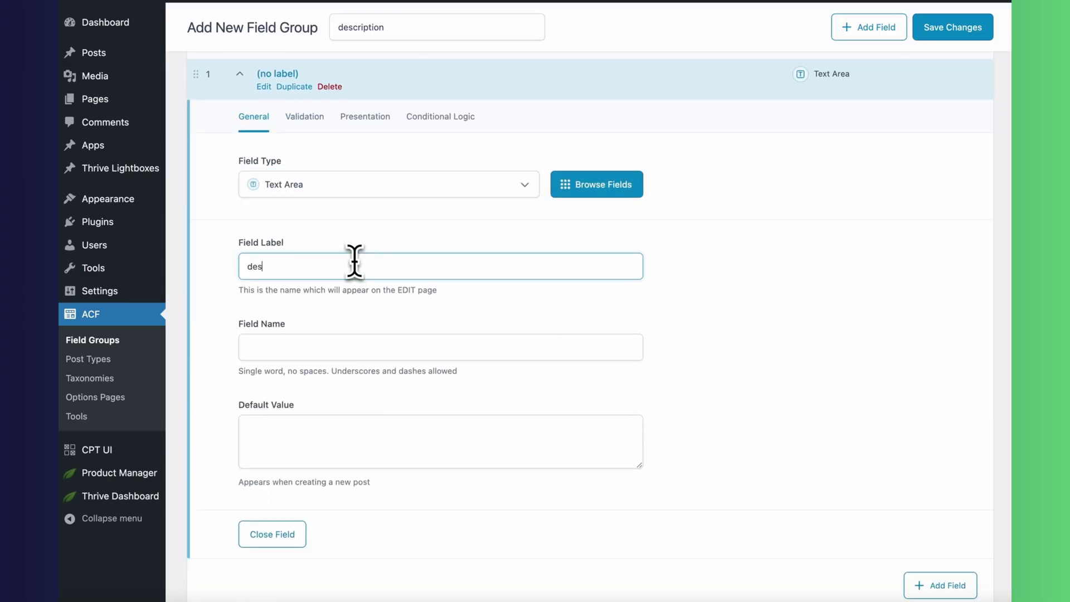
scroll(470, 400, down, 3)
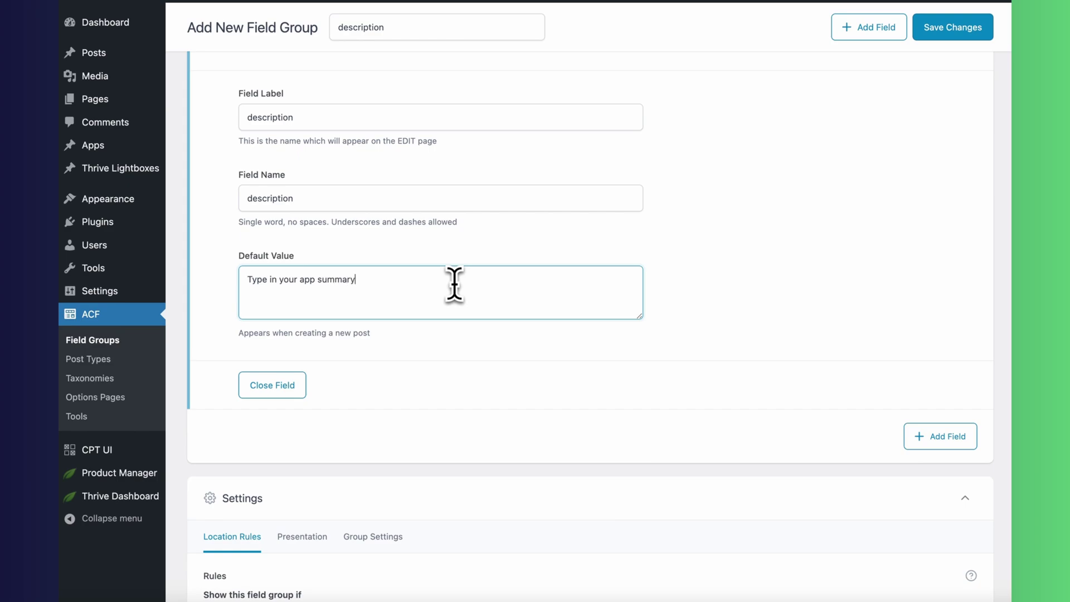
Set the field group's location rule to show it when the post type is equal to App
scroll(454, 284, down, 5)
click(642, 352)
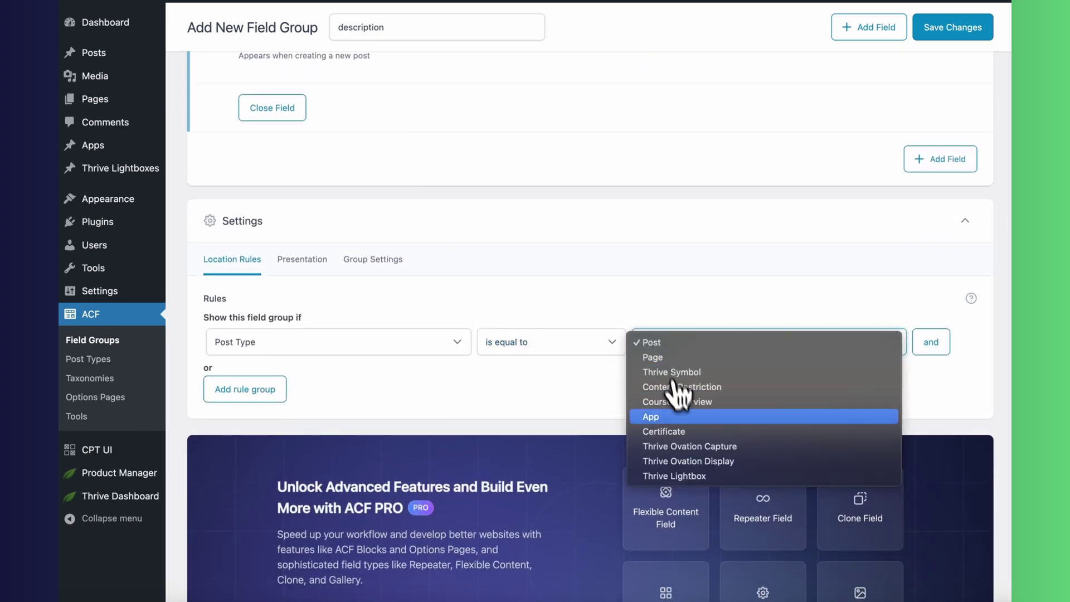
click(686, 413)
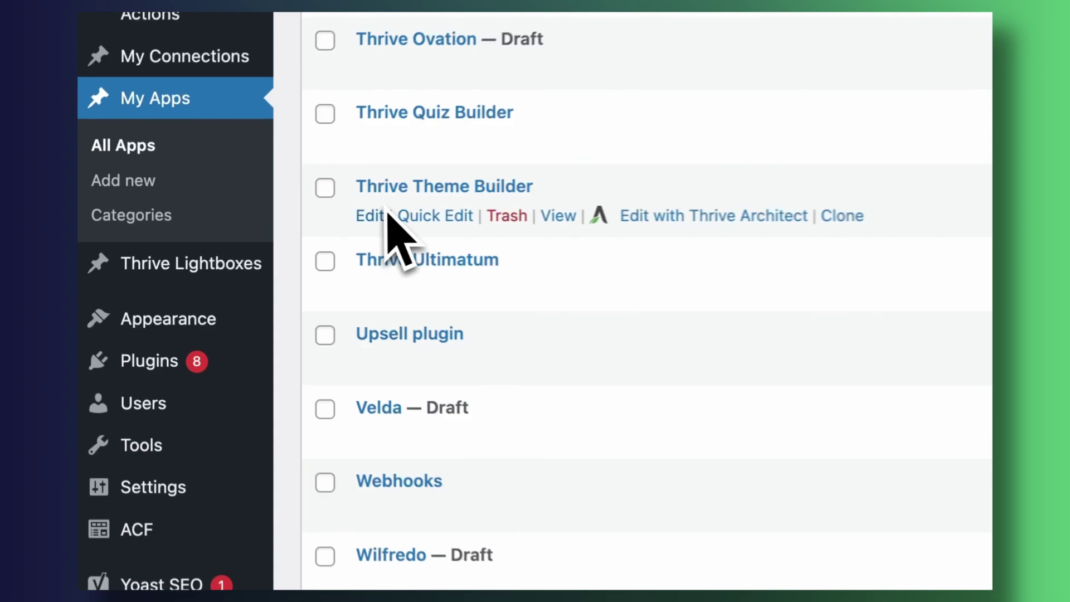
Open the Thrive Theme Builder app entry for editing and examine its App Store Details custom fields, including the Summary text
click(380, 215)
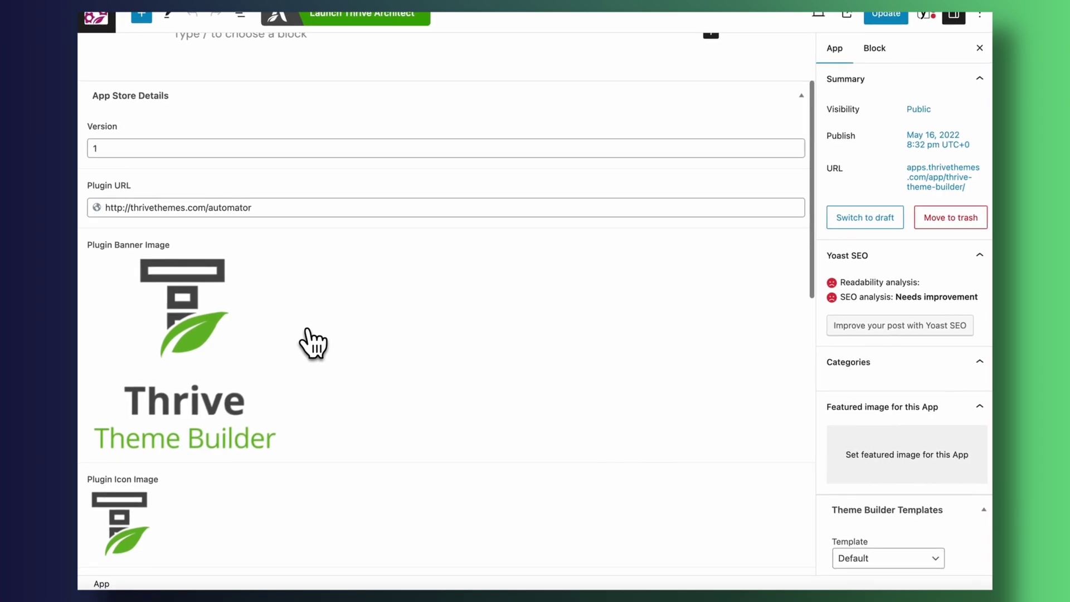
scroll(312, 343, down, 7)
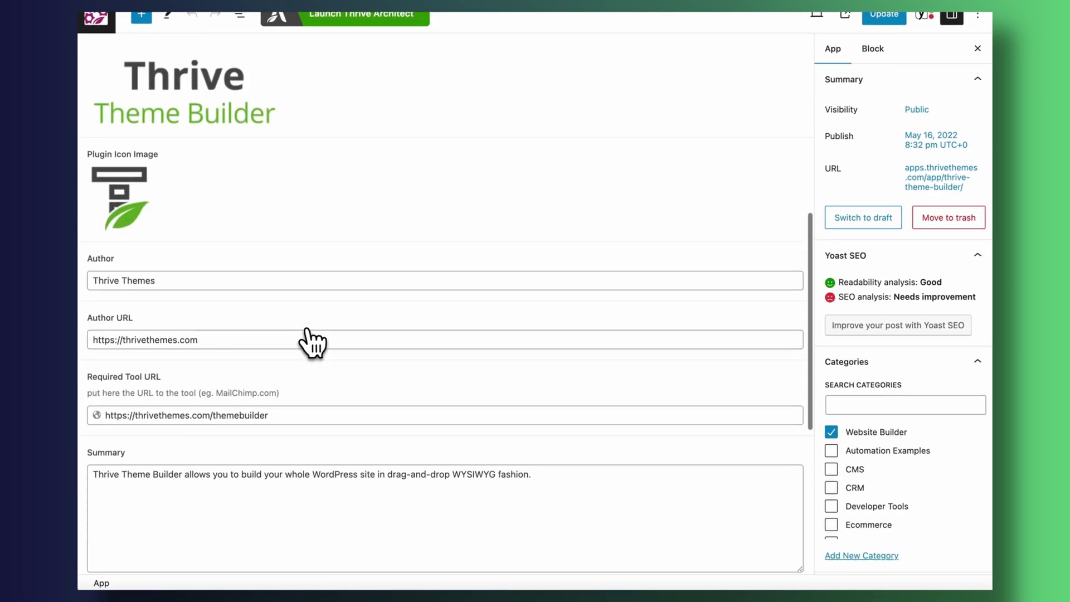
scroll(312, 343, down, 1)
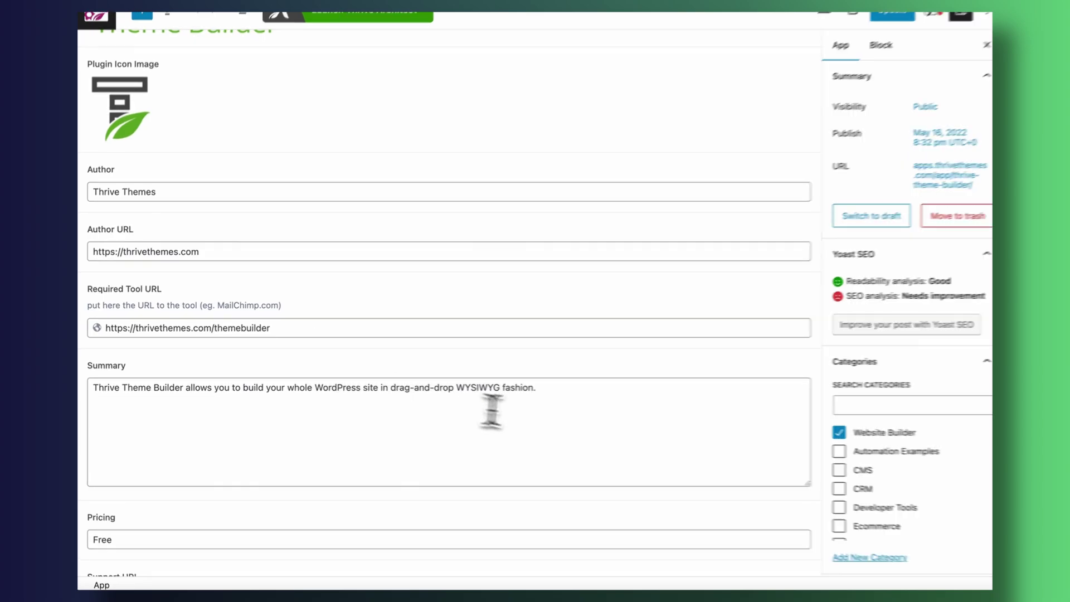
click(585, 417)
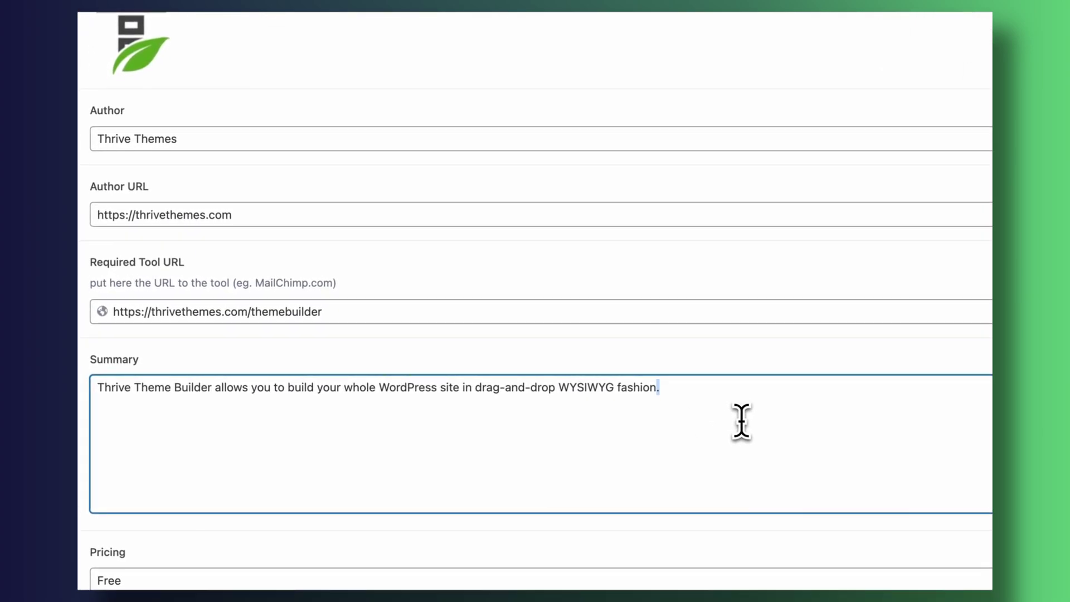
key(super+a)
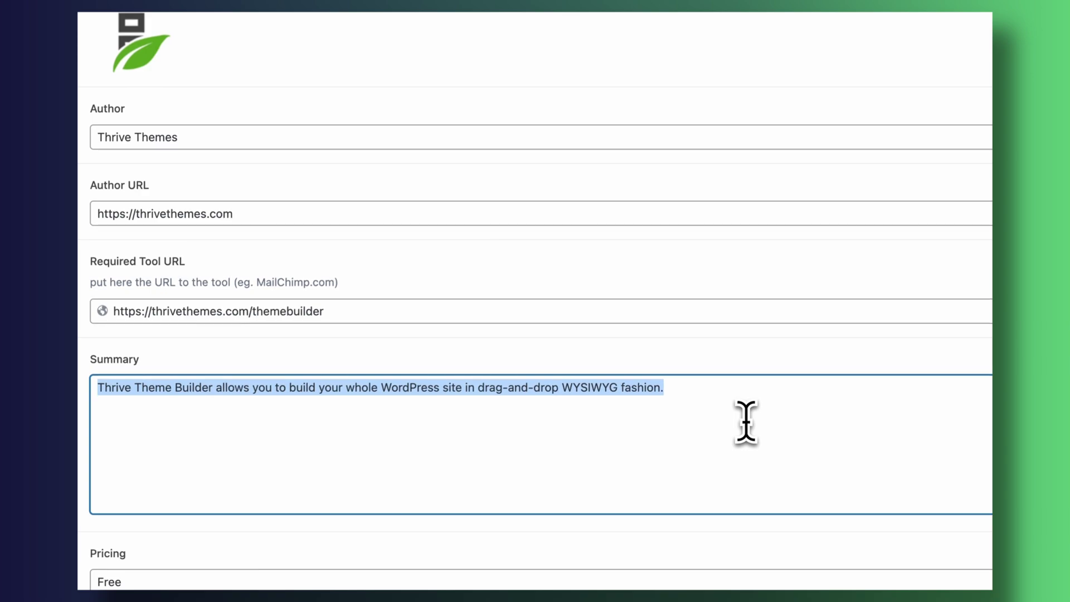
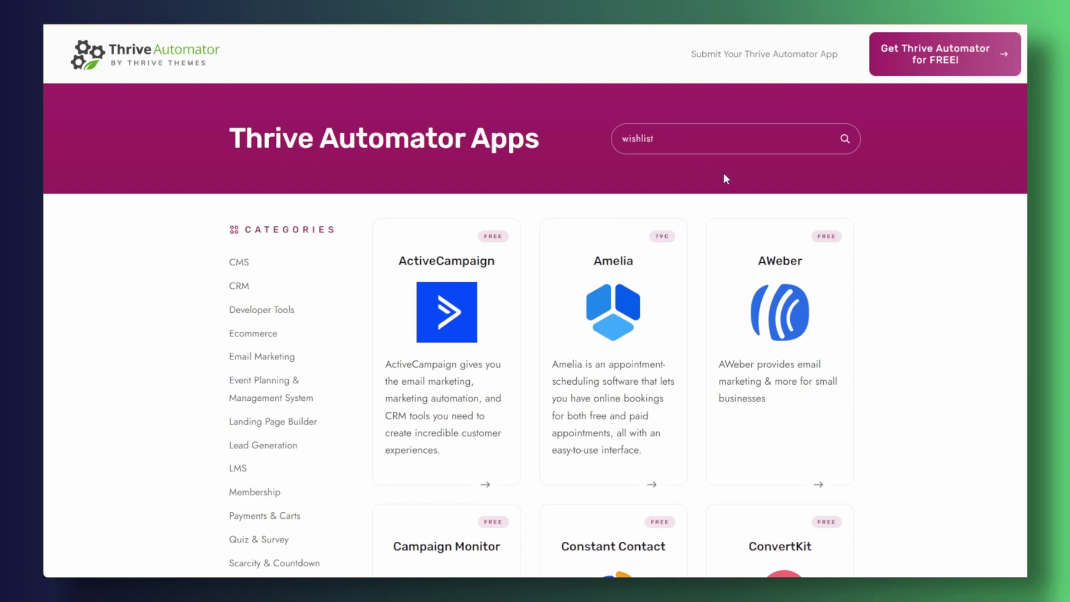
Search the Thrive Automator Apps directory for "wishlist", open the WishList Member page and review its triggers, actions and automations
key(Return)
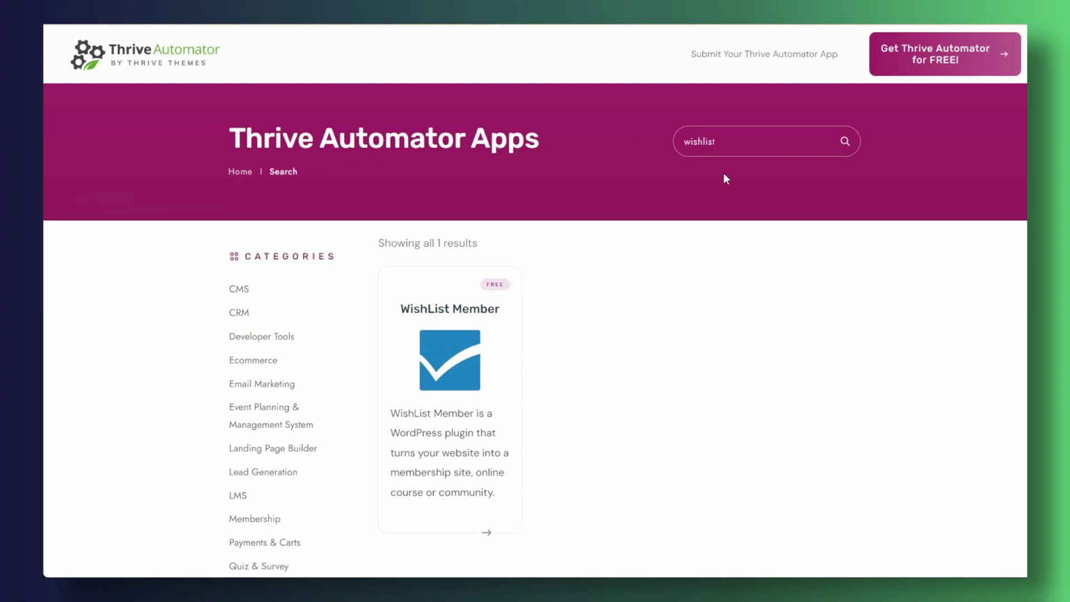
click(441, 390)
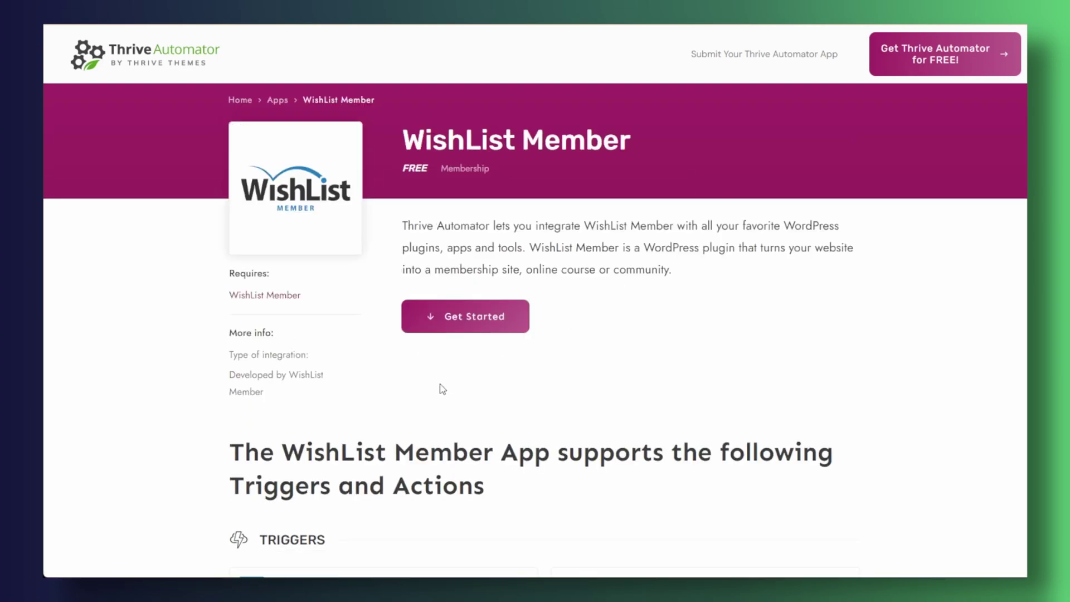
scroll(443, 375, down, 7)
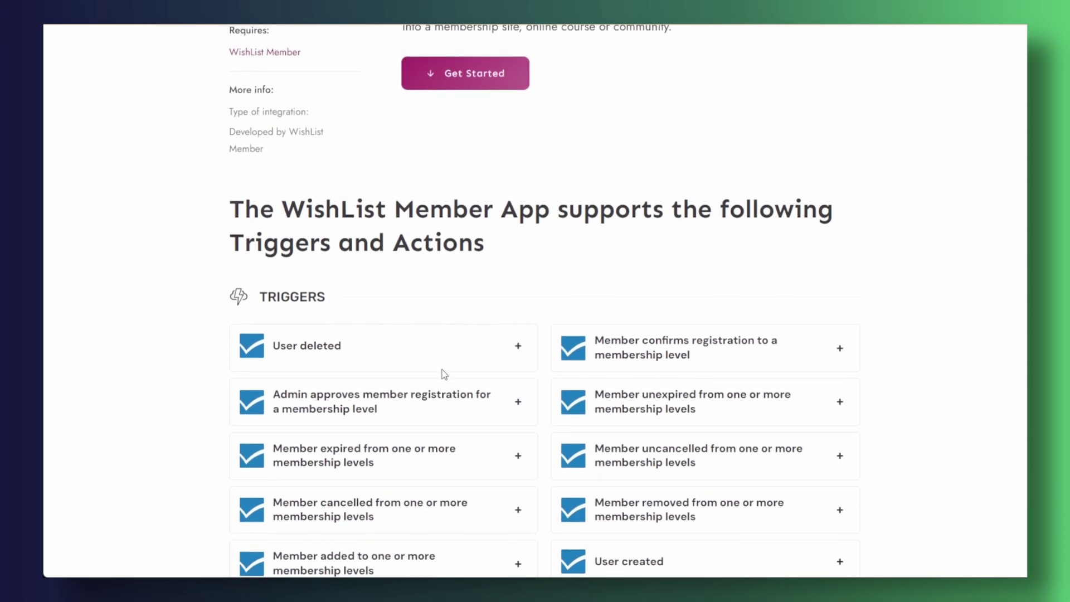
scroll(443, 373, down, 9)
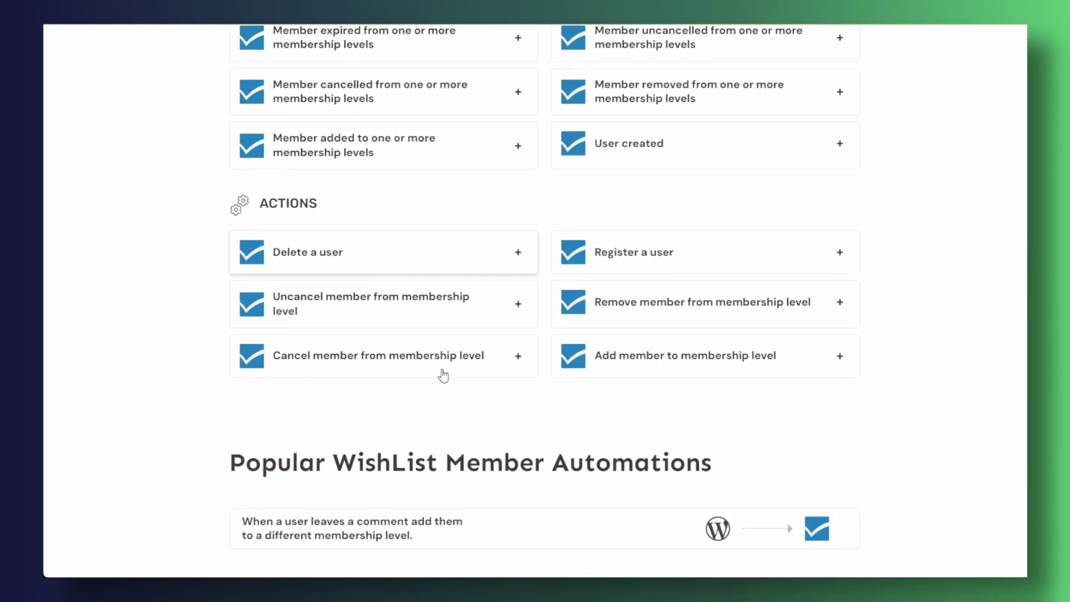
scroll(444, 375, down, 8)
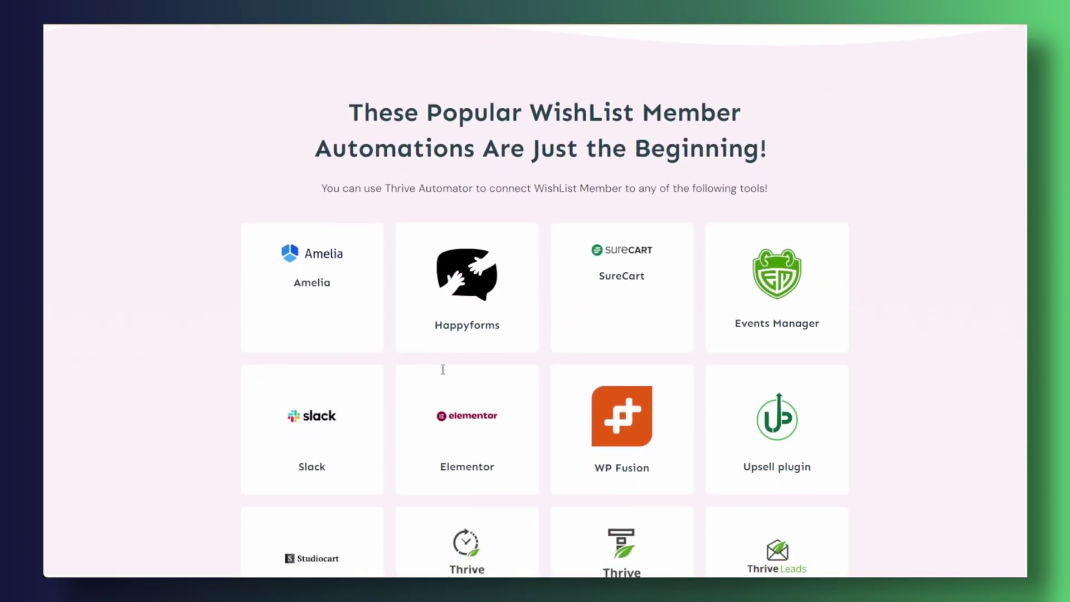
scroll(443, 375, down, 5)
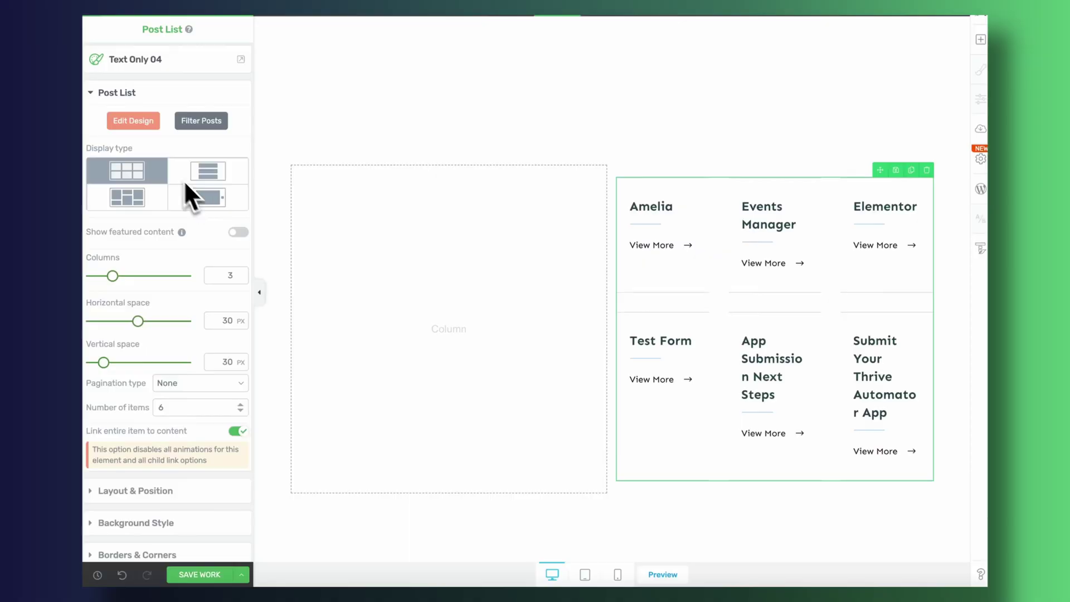
Edit the Post List's design and delete the View More link from its items
click(137, 123)
click(669, 218)
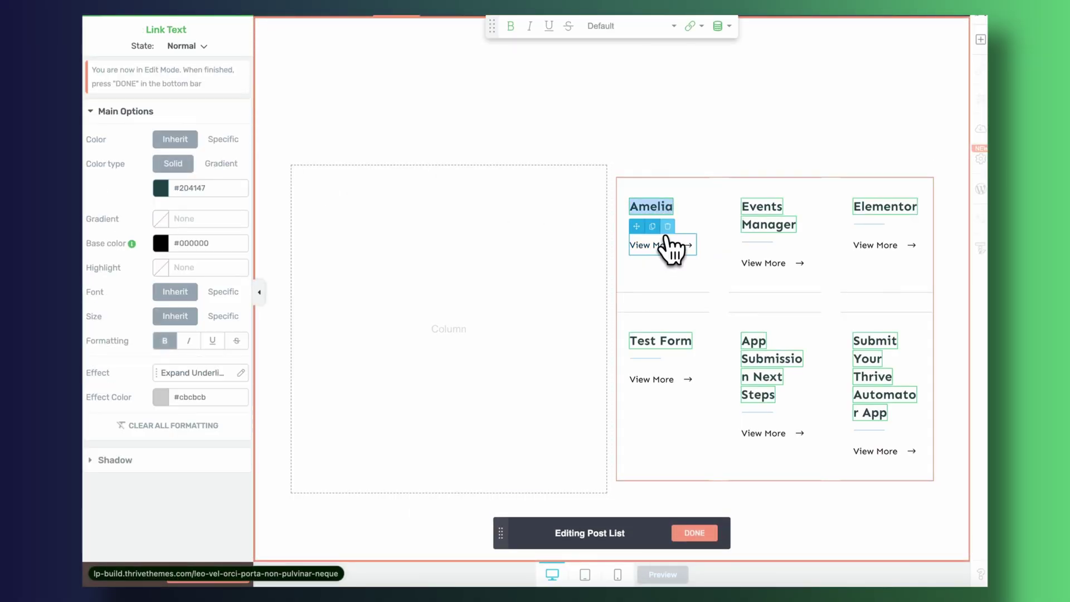
key(Delete)
Add a Text element below the post title and fill it dynamically from the Summary custom field
click(981, 39)
text(text)
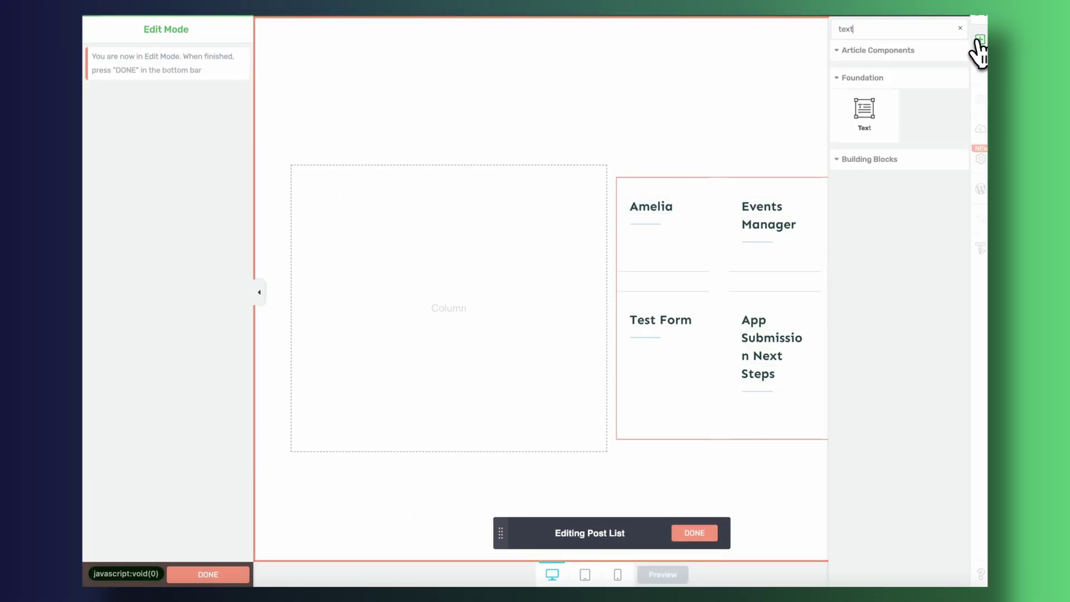
drag(865, 114, 654, 228)
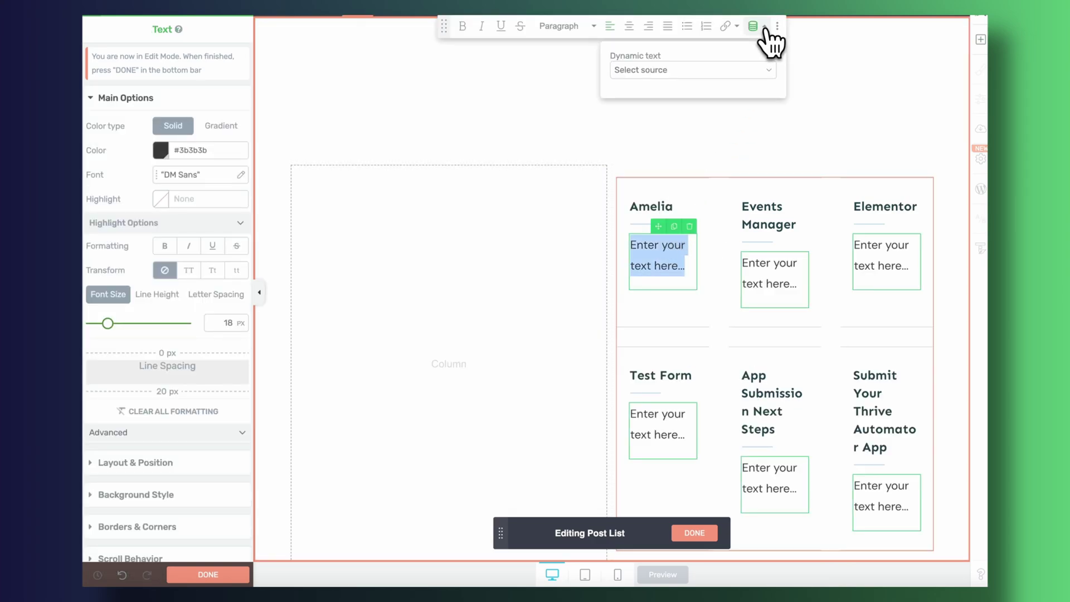
click(752, 69)
click(730, 112)
click(699, 105)
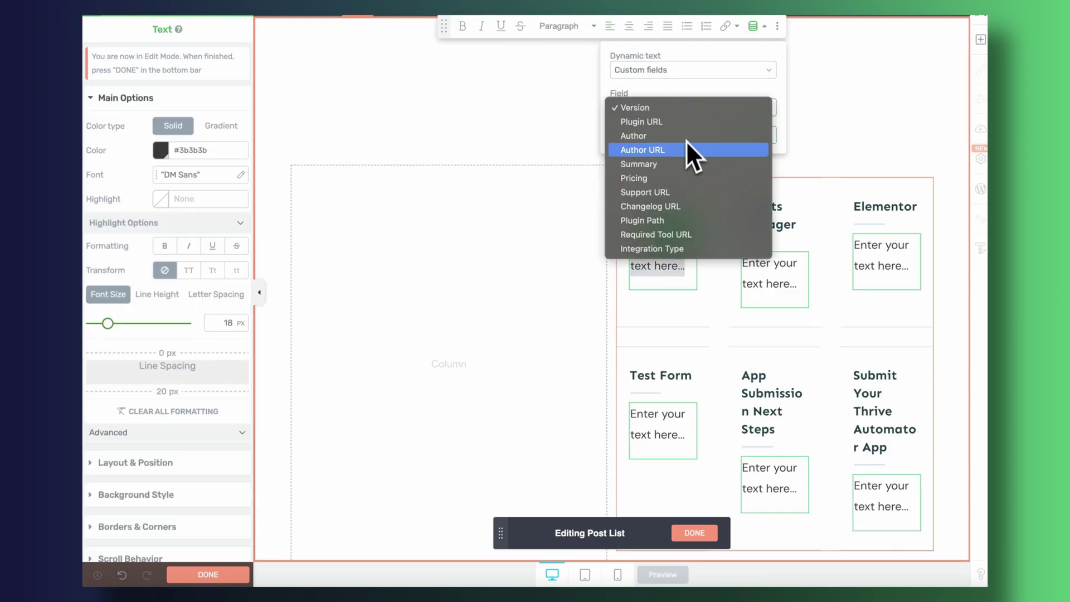
click(702, 160)
click(754, 133)
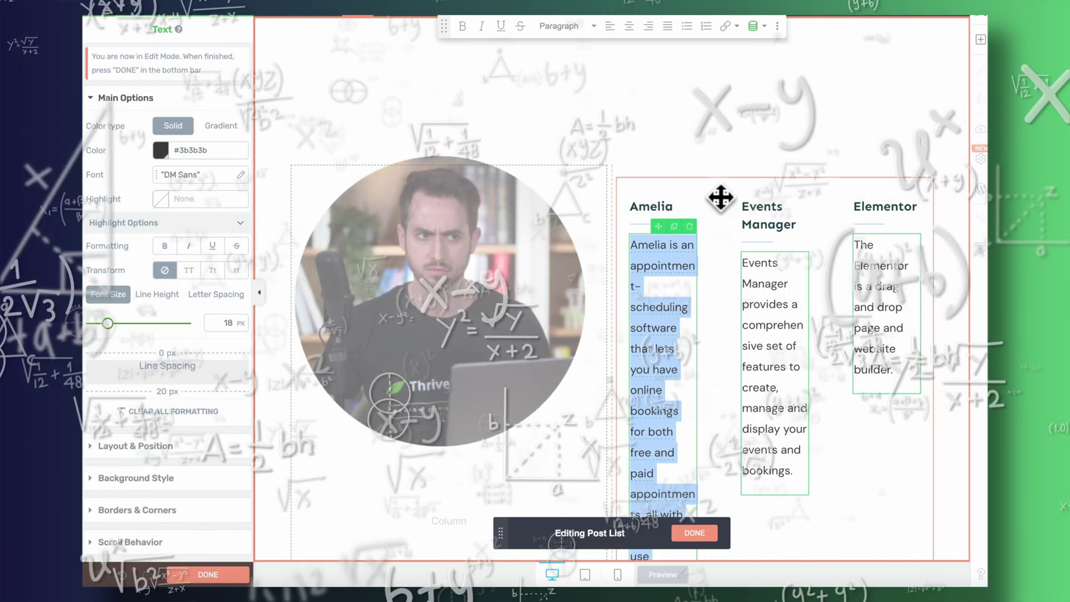
Switch the Post List to the single-column list display and insert a dynamic Image element between the title and summary
click(717, 201)
click(299, 25)
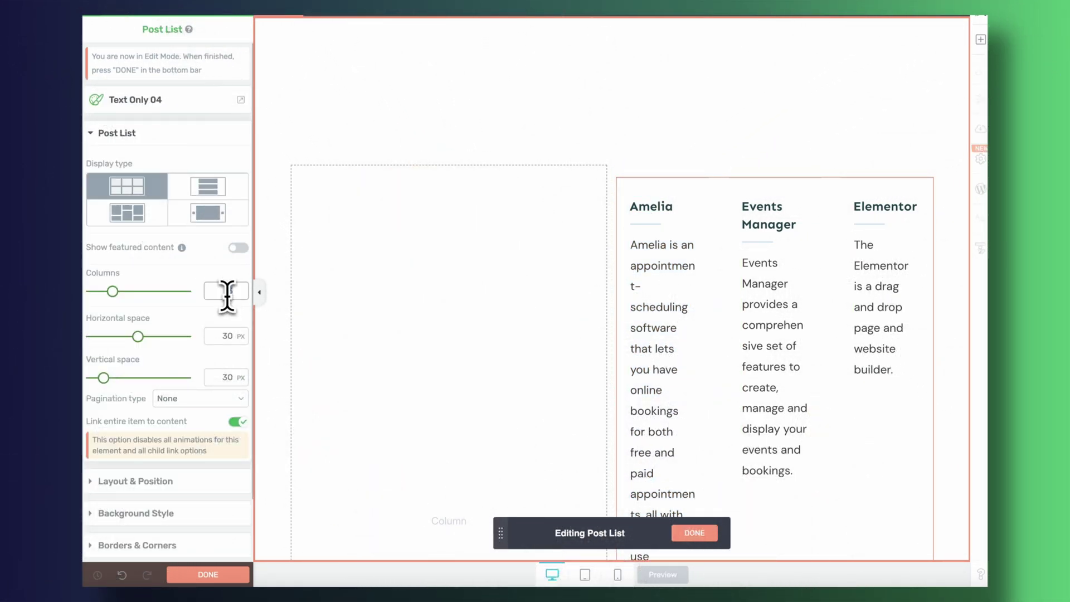
click(981, 39)
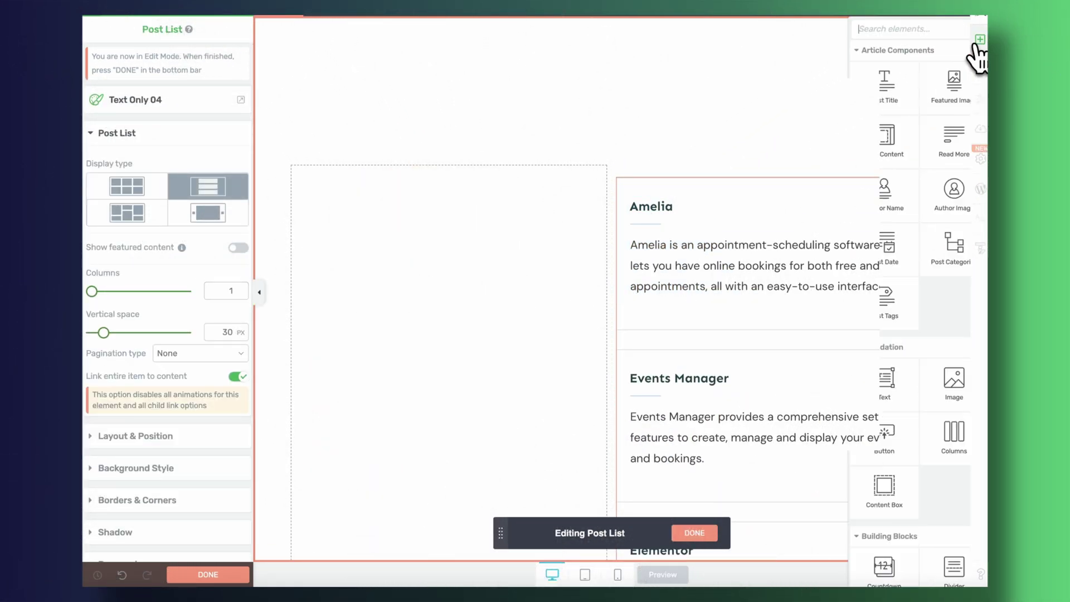
text(ima)
mouse_move(863, 167)
mouse_down()
mouse_move(844, 190)
mouse_move(647, 226)
mouse_up()
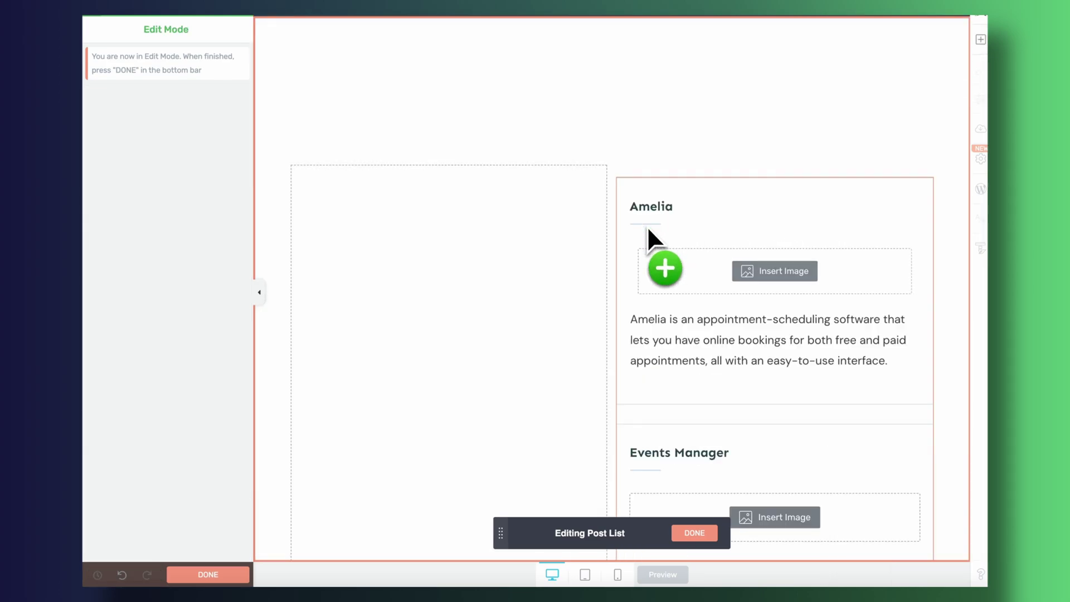
key(Escape)
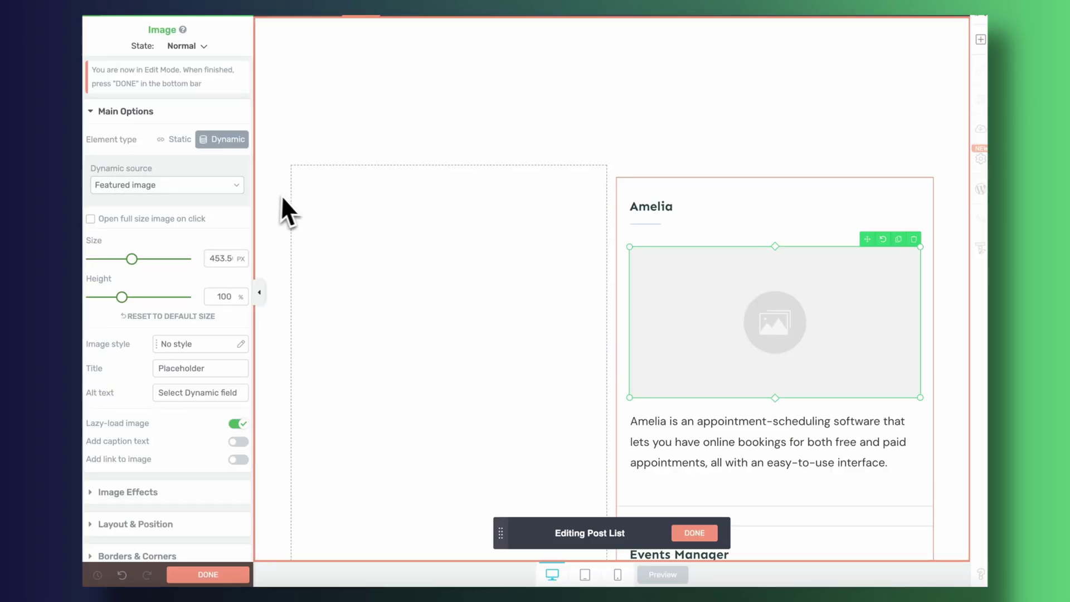
Set the image's dynamic source to the Plugin Banner Image custom field and reduce the image size
scroll(223, 295, down, 1)
click(176, 164)
click(161, 206)
click(162, 205)
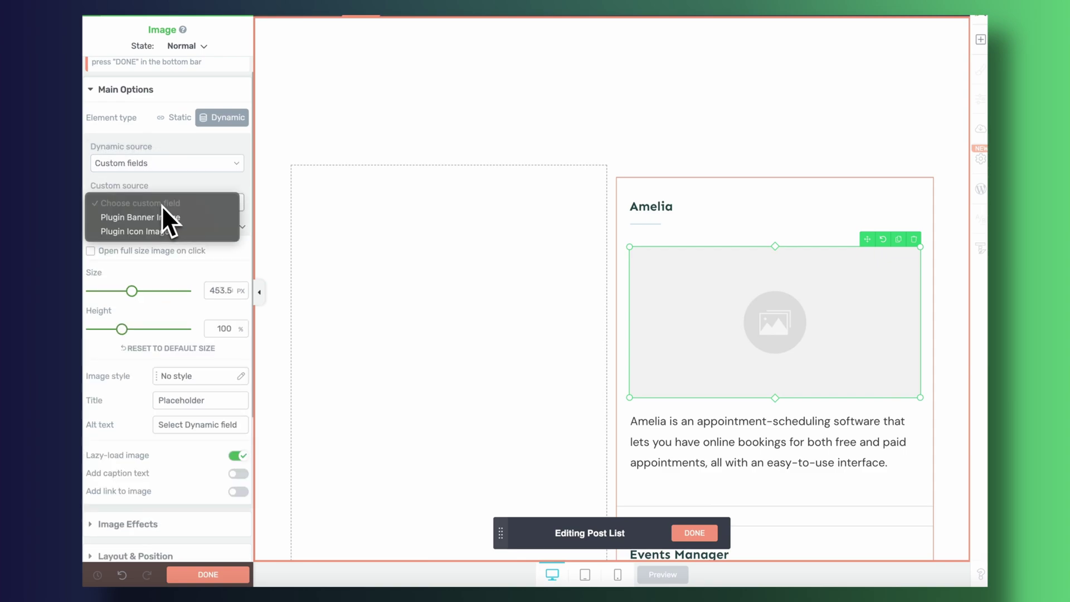
click(160, 220)
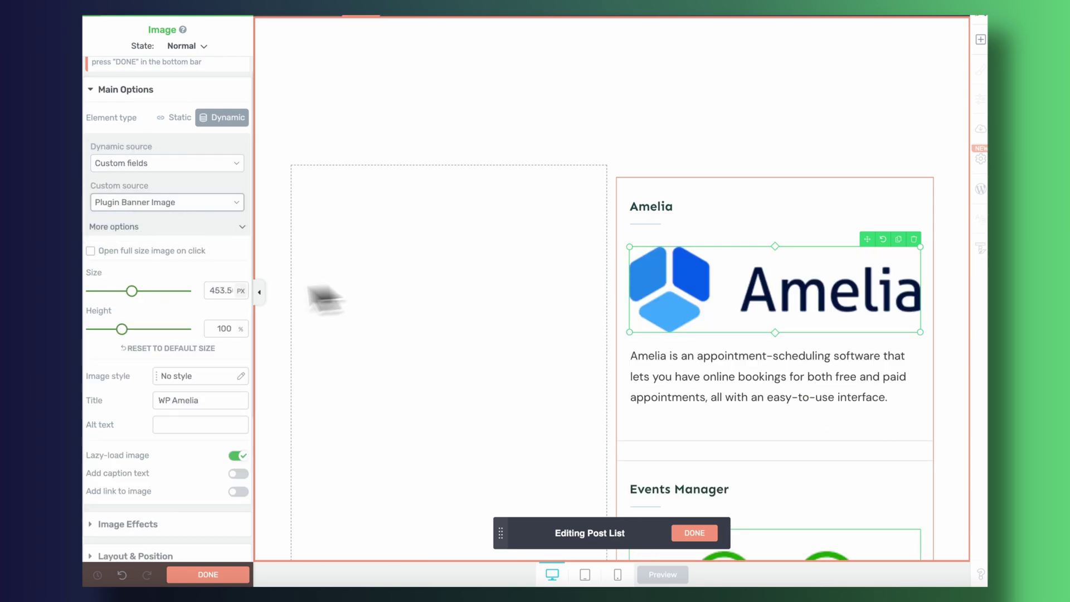
drag(131, 290, 105, 291)
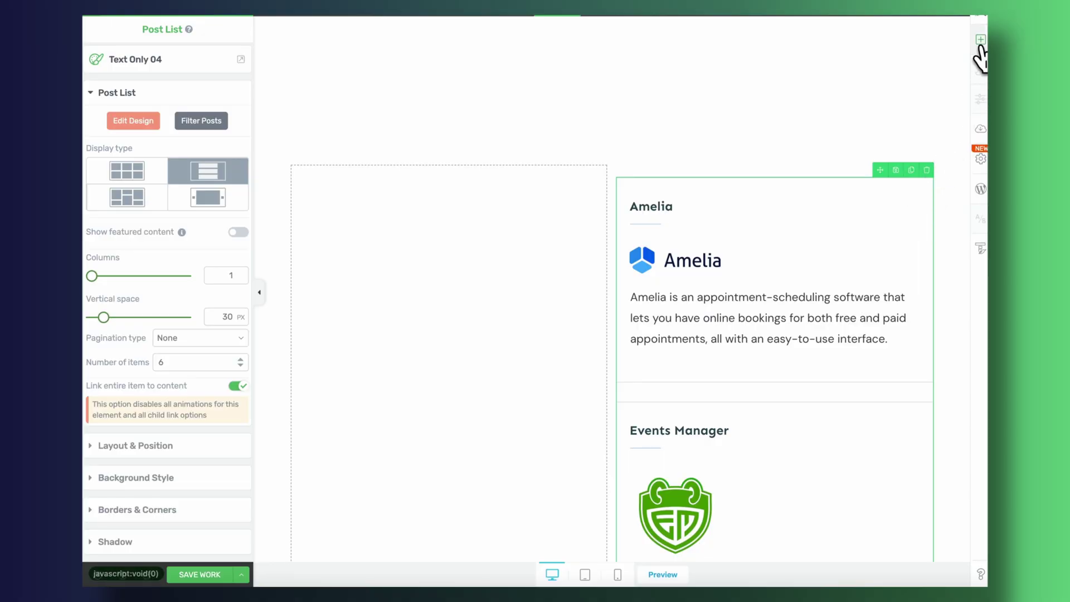
Add a Post List Filter element to the empty column beside the post list
click(980, 40)
text(pos)
drag(934, 111, 430, 357)
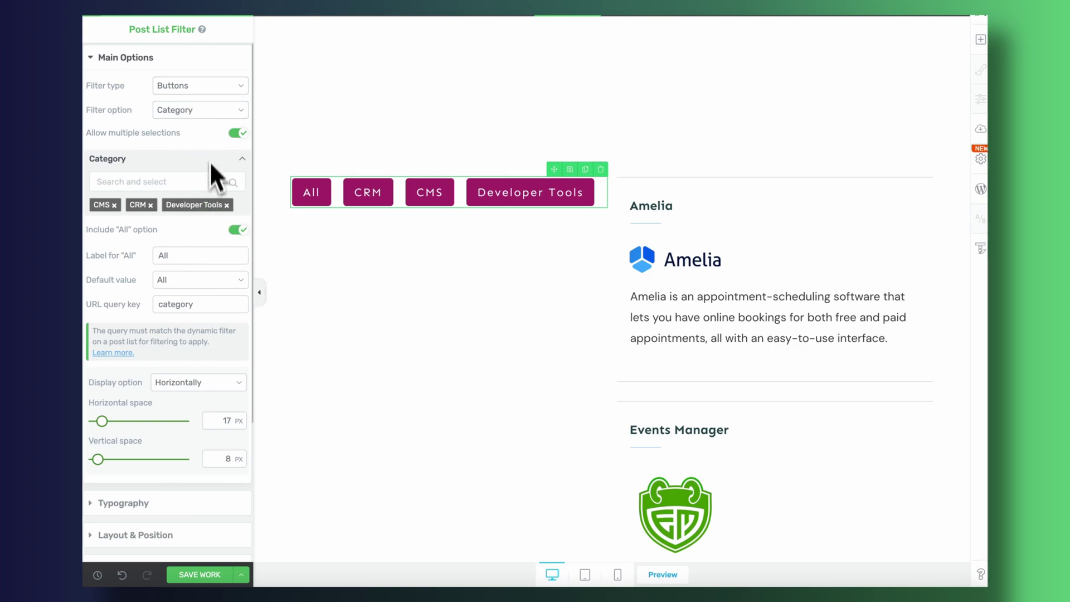
Keep the filter type as Buttons, display the options vertically and narrow the filter's column
click(210, 87)
click(125, 95)
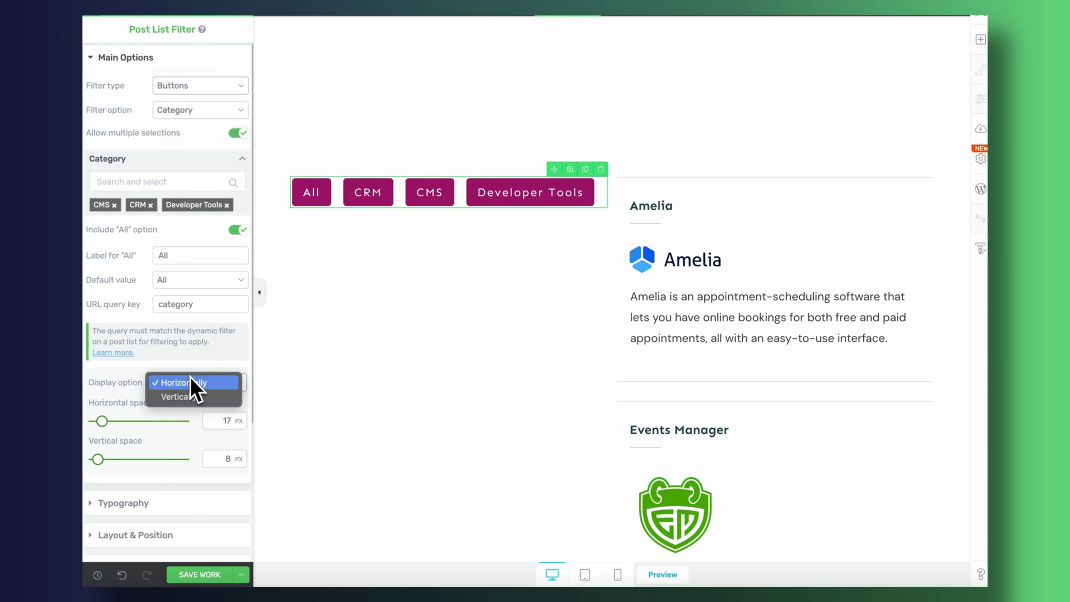
click(190, 396)
drag(617, 287, 492, 295)
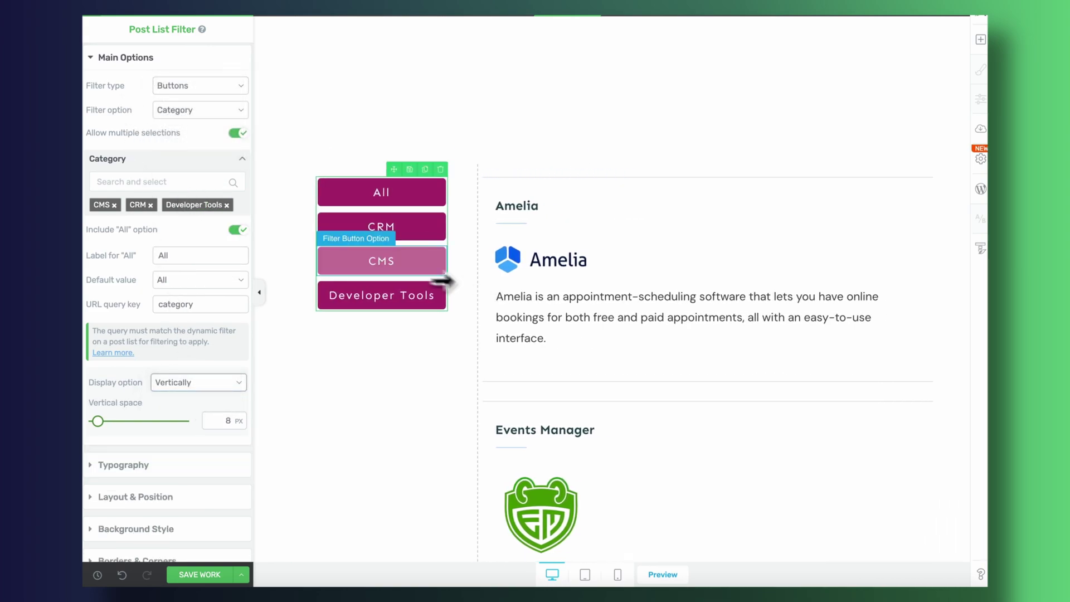
scroll(191, 262, down, 1)
scroll(198, 120, up, 1)
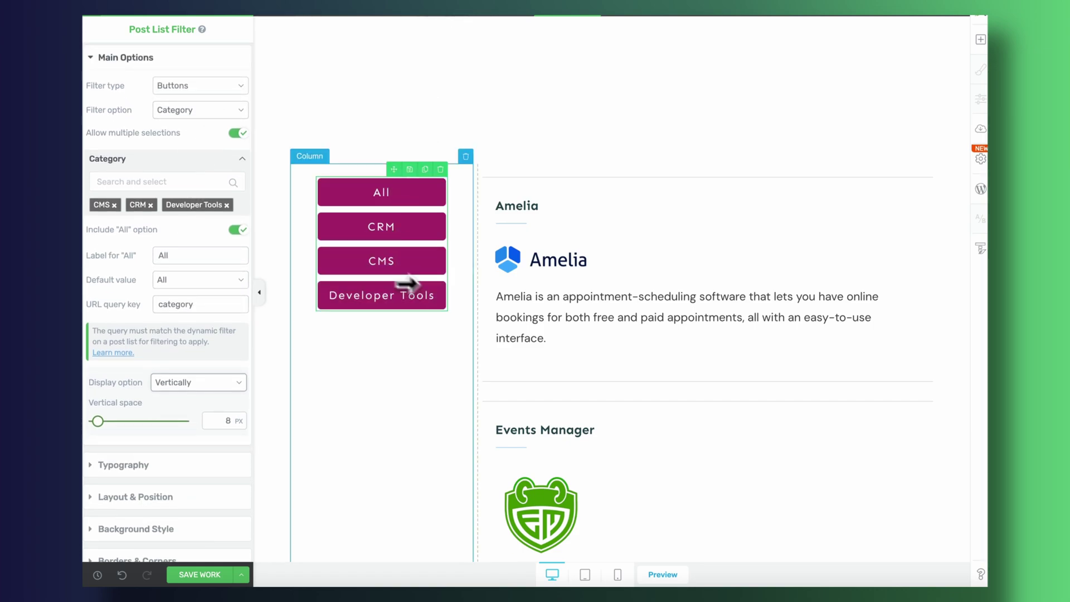
Add the Ecommerce, Email Marketing, Event Planning & Management System and Landing Page Builder categories to the filter
click(177, 180)
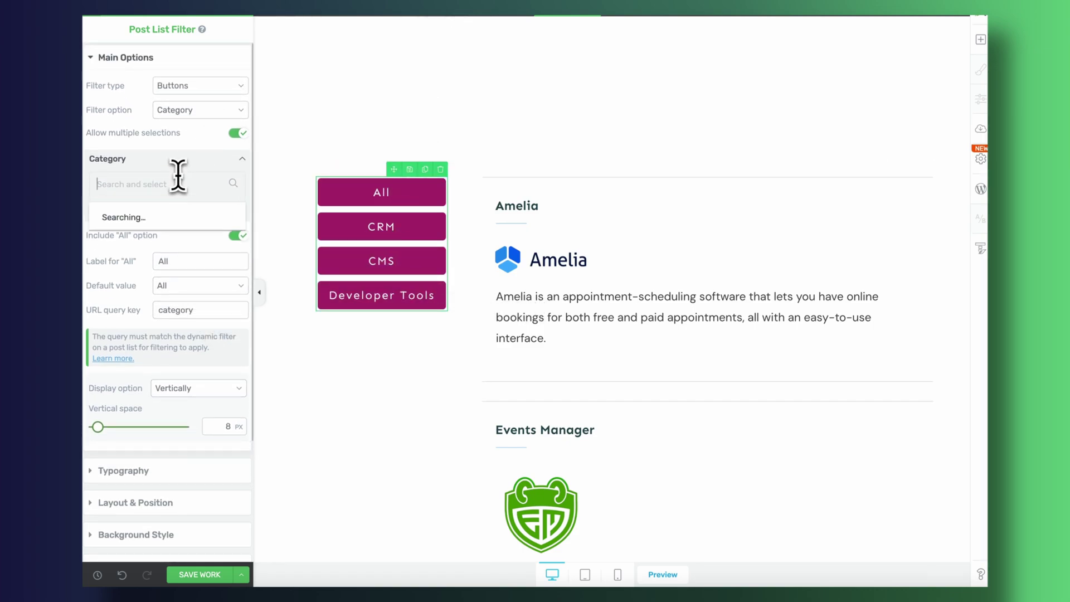
click(179, 289)
click(179, 313)
click(179, 341)
click(179, 378)
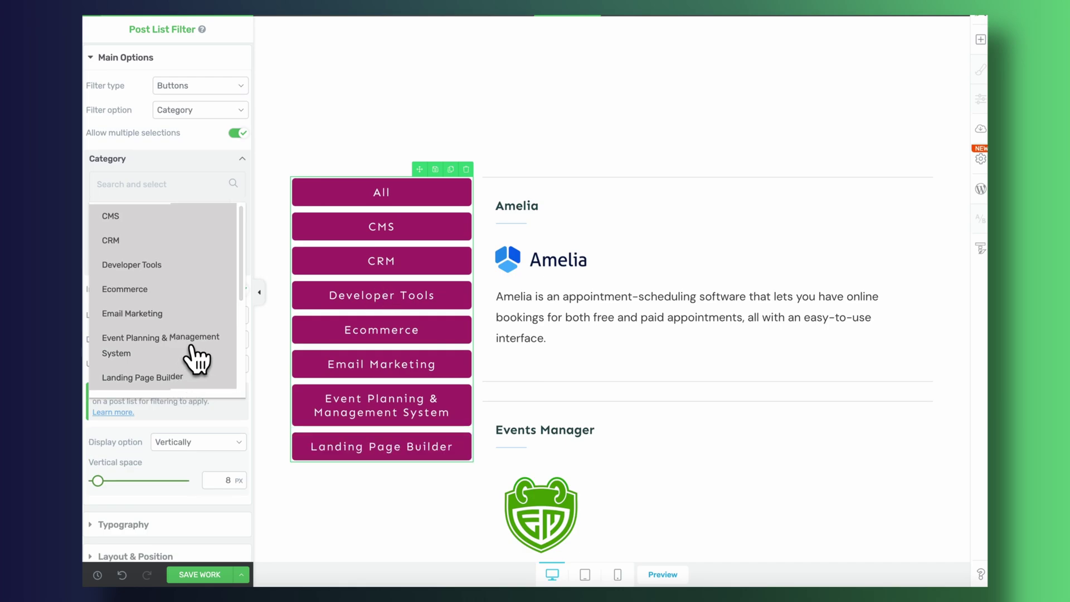
scroll(474, 379, down, 5)
scroll(474, 379, up, 3)
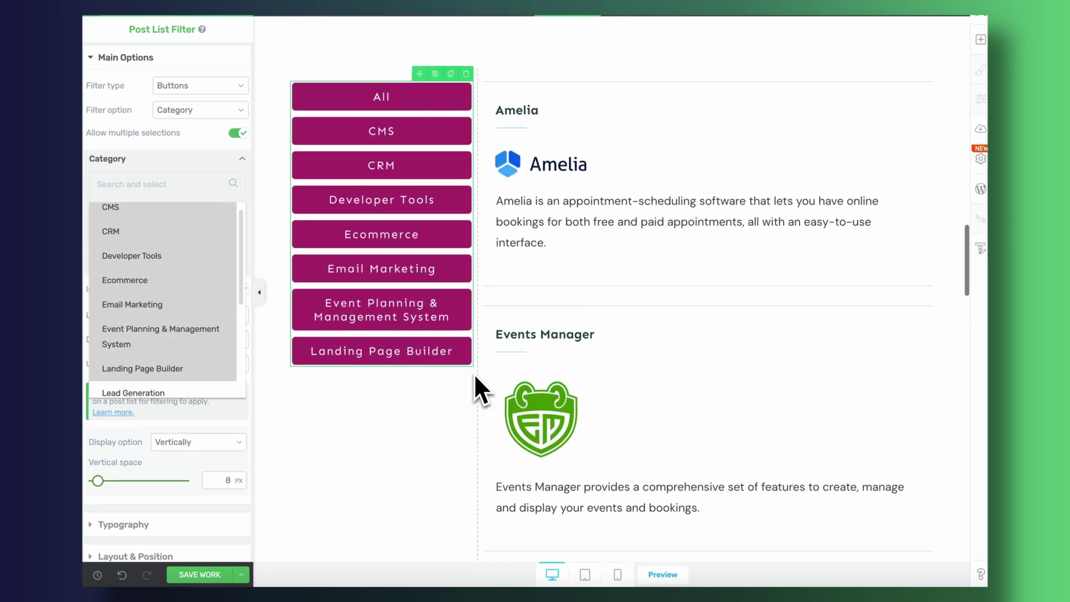